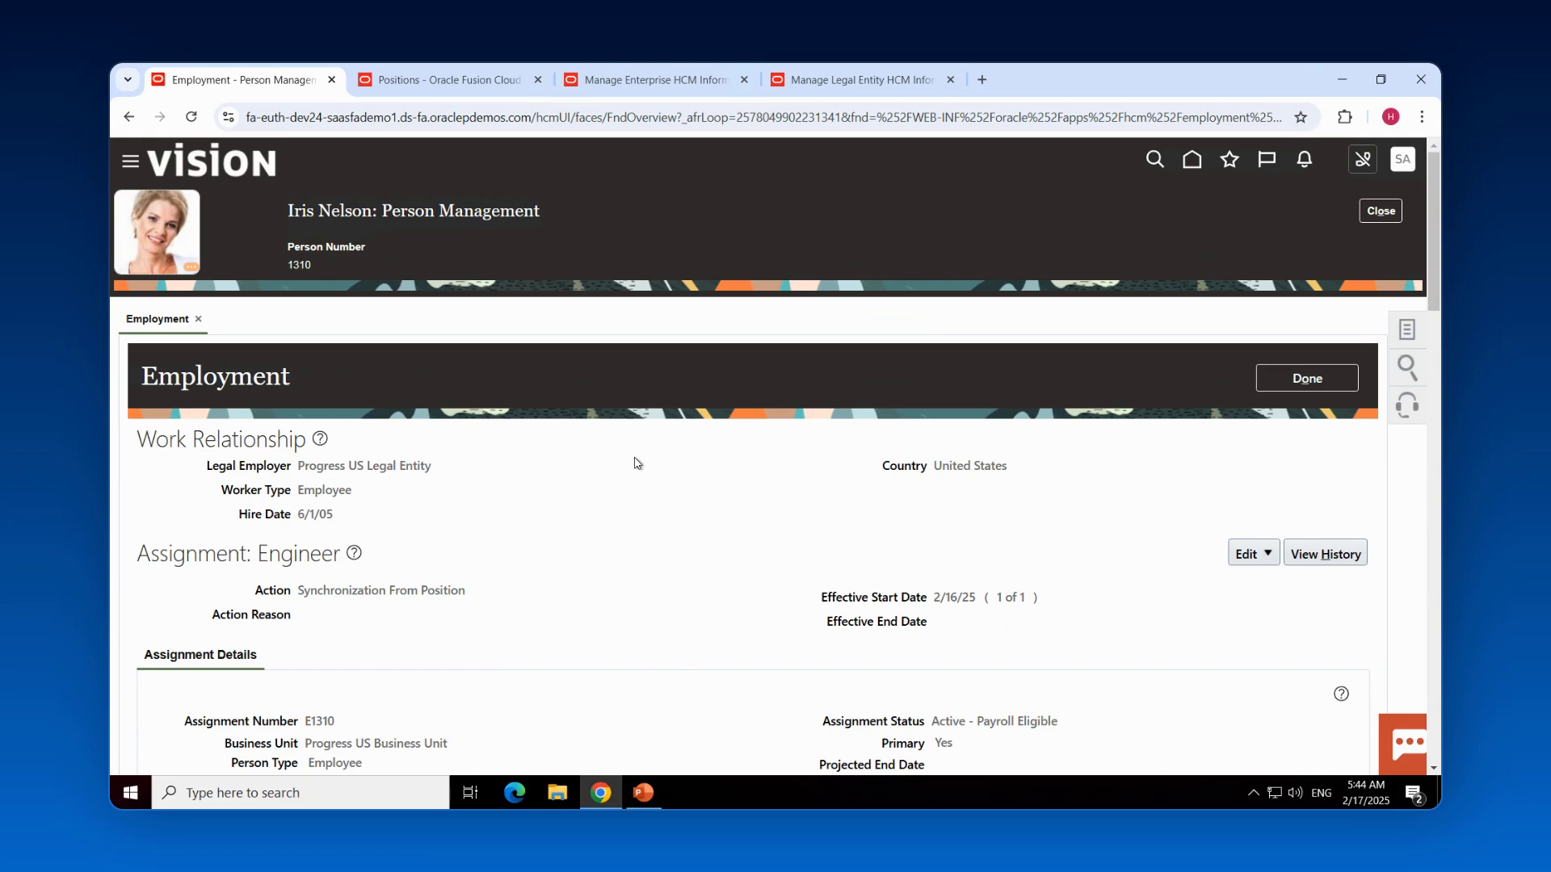
Step: Review the job details of the employee's Engineer assignment, including the position's summary card
scroll(634, 465, "down", 10)
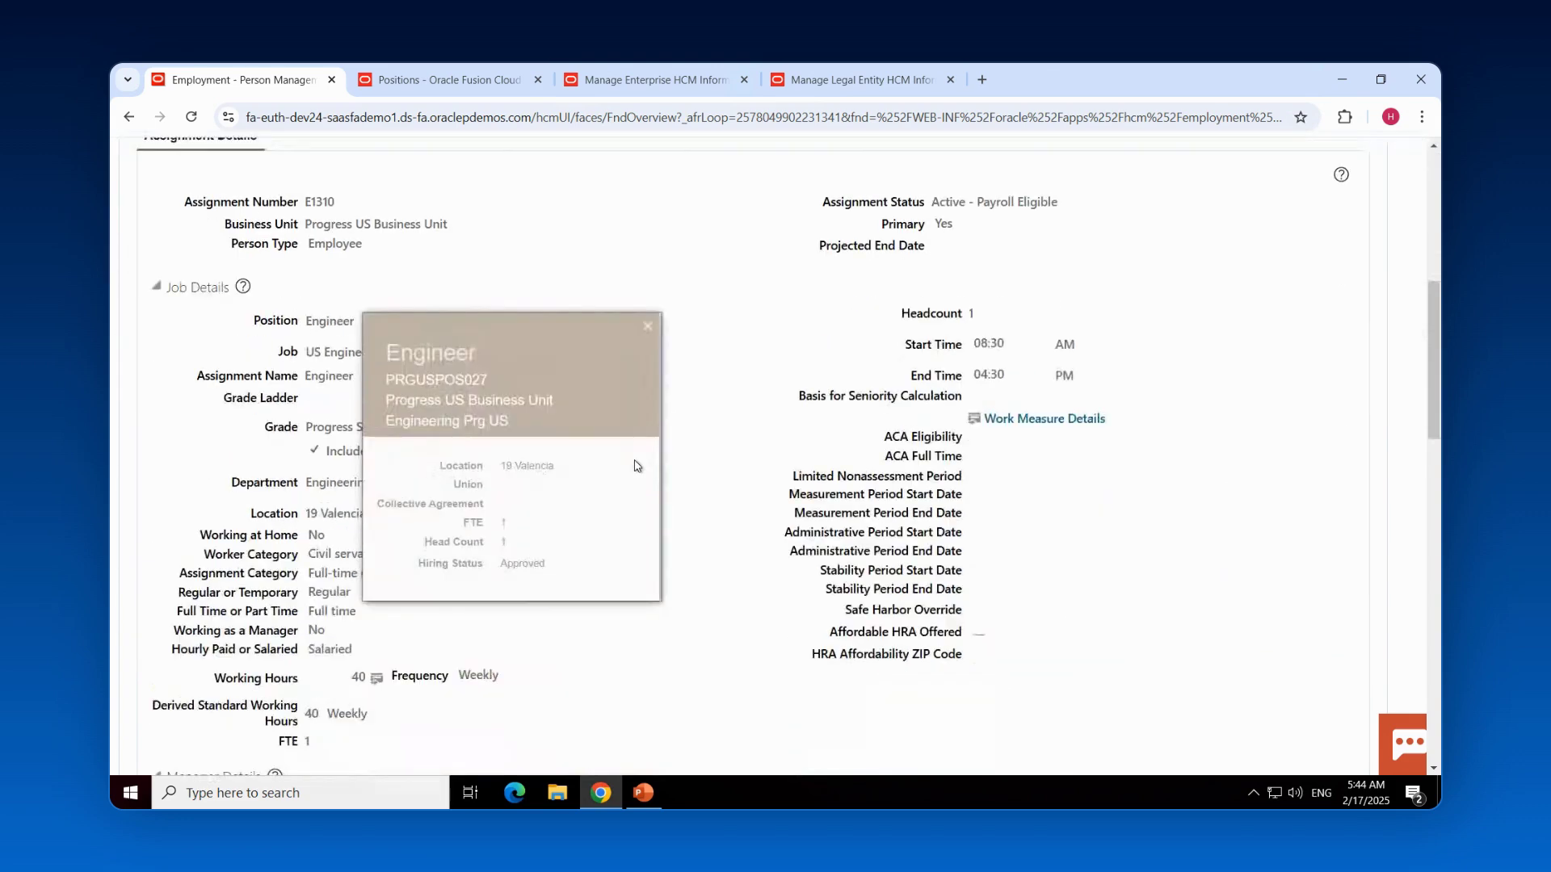
scroll(634, 465, "up", 5)
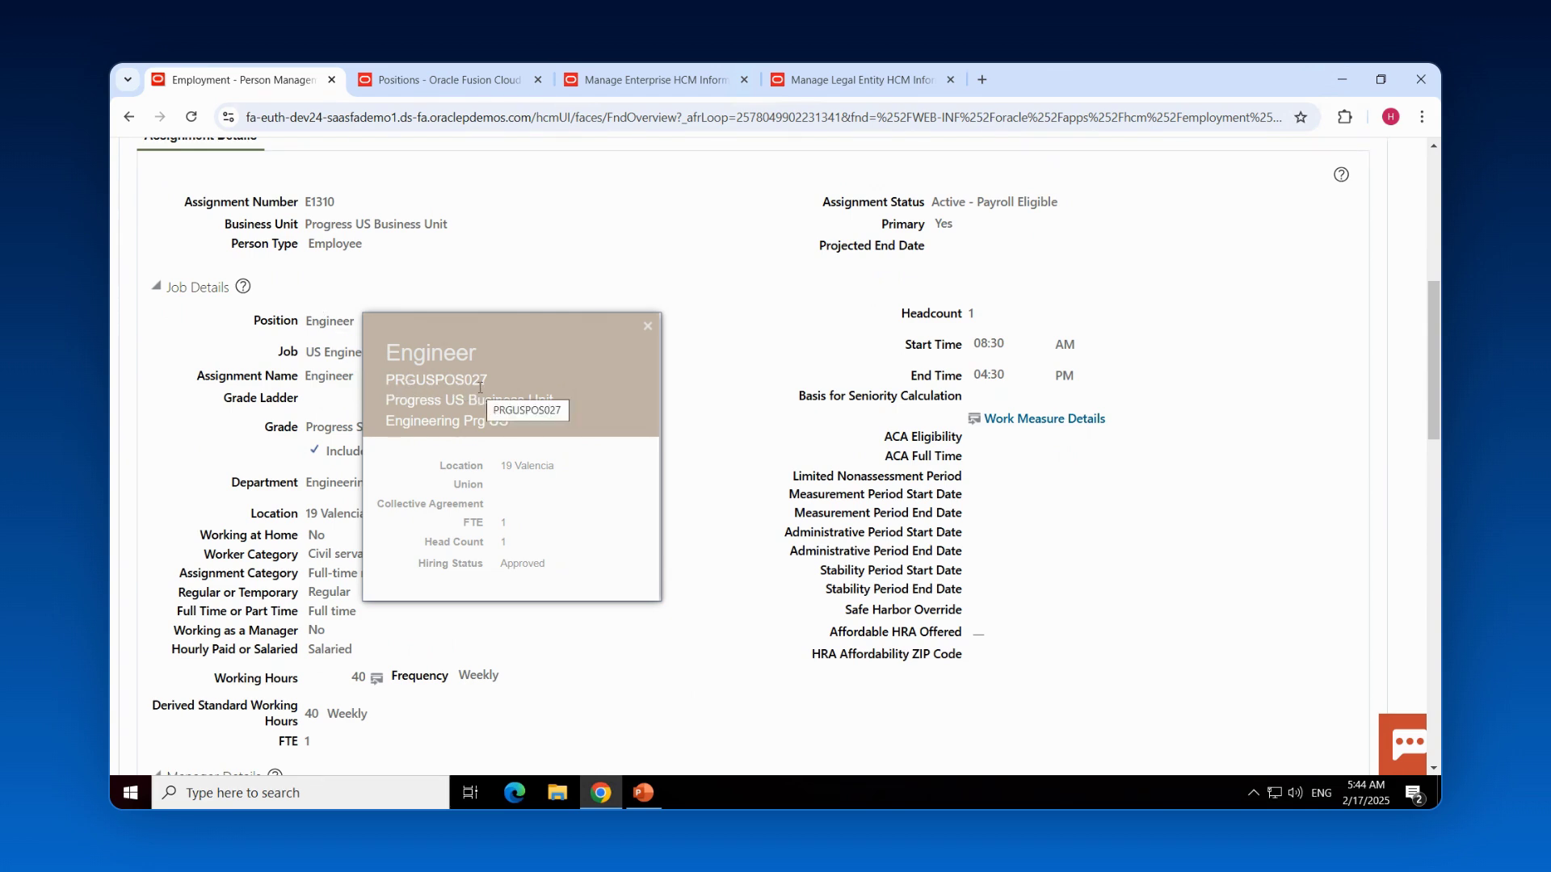
left_click(647, 326)
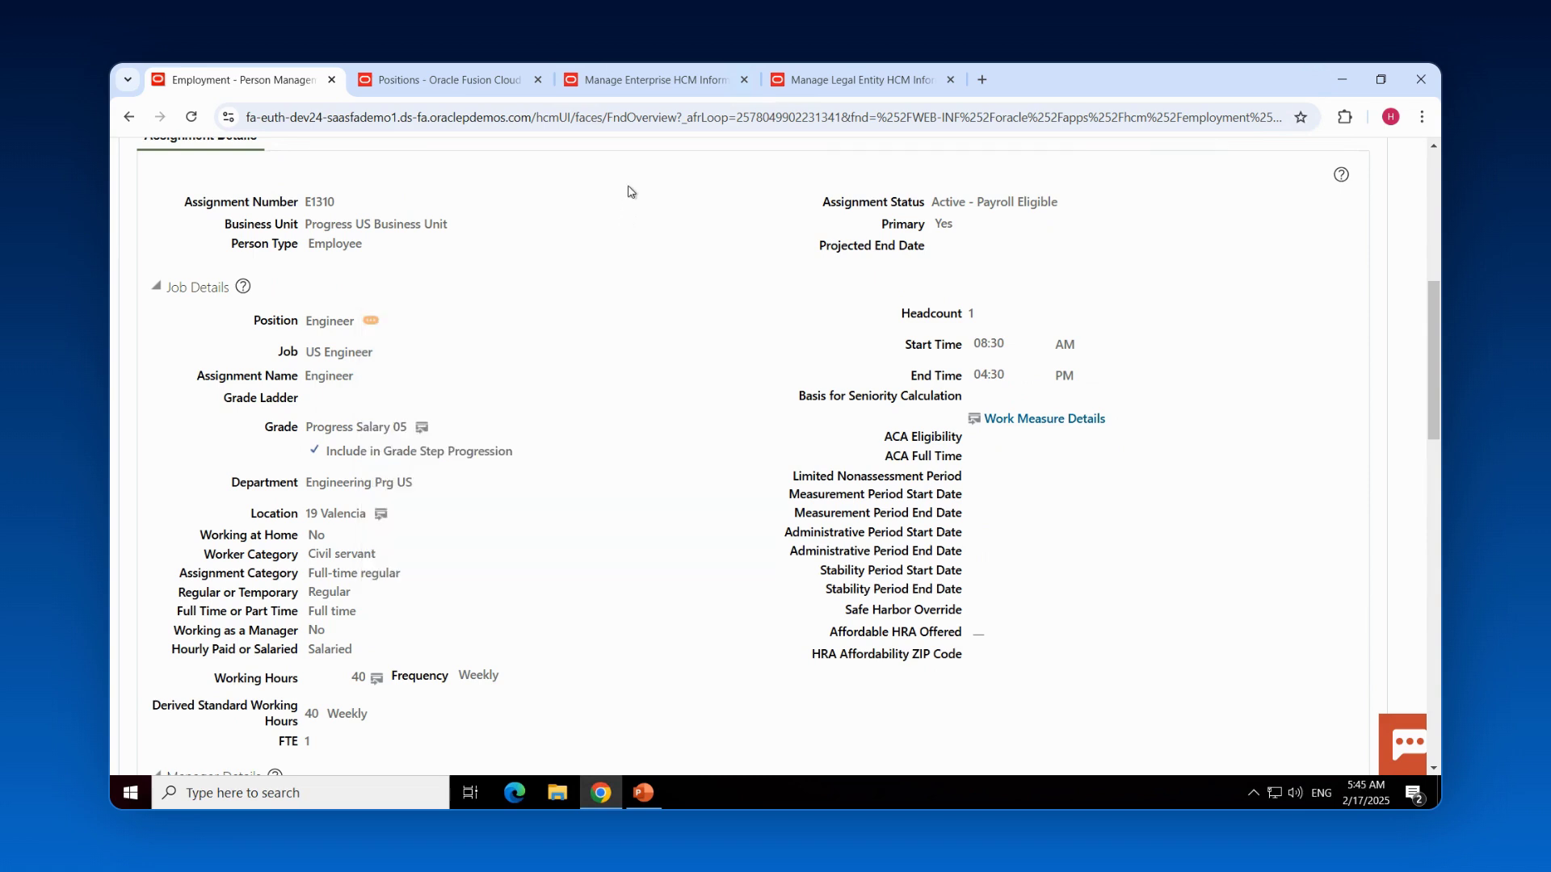
Step: Examine the Position Synchronization Configuration section of the MA ENTERPRISE enterprise information
left_click(665, 78)
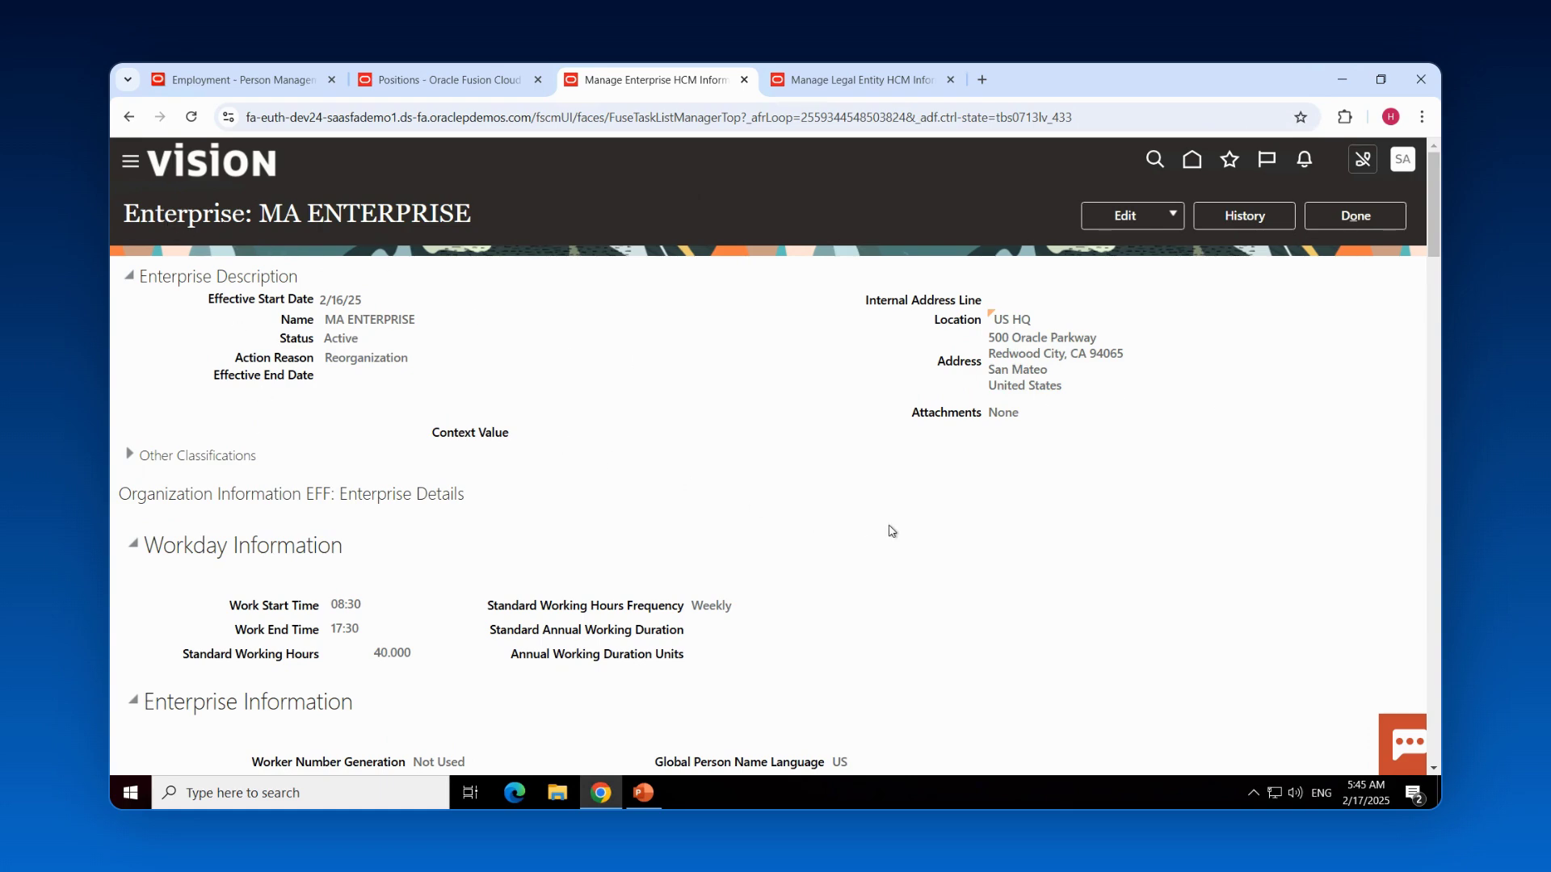
scroll(891, 531, "down", 6)
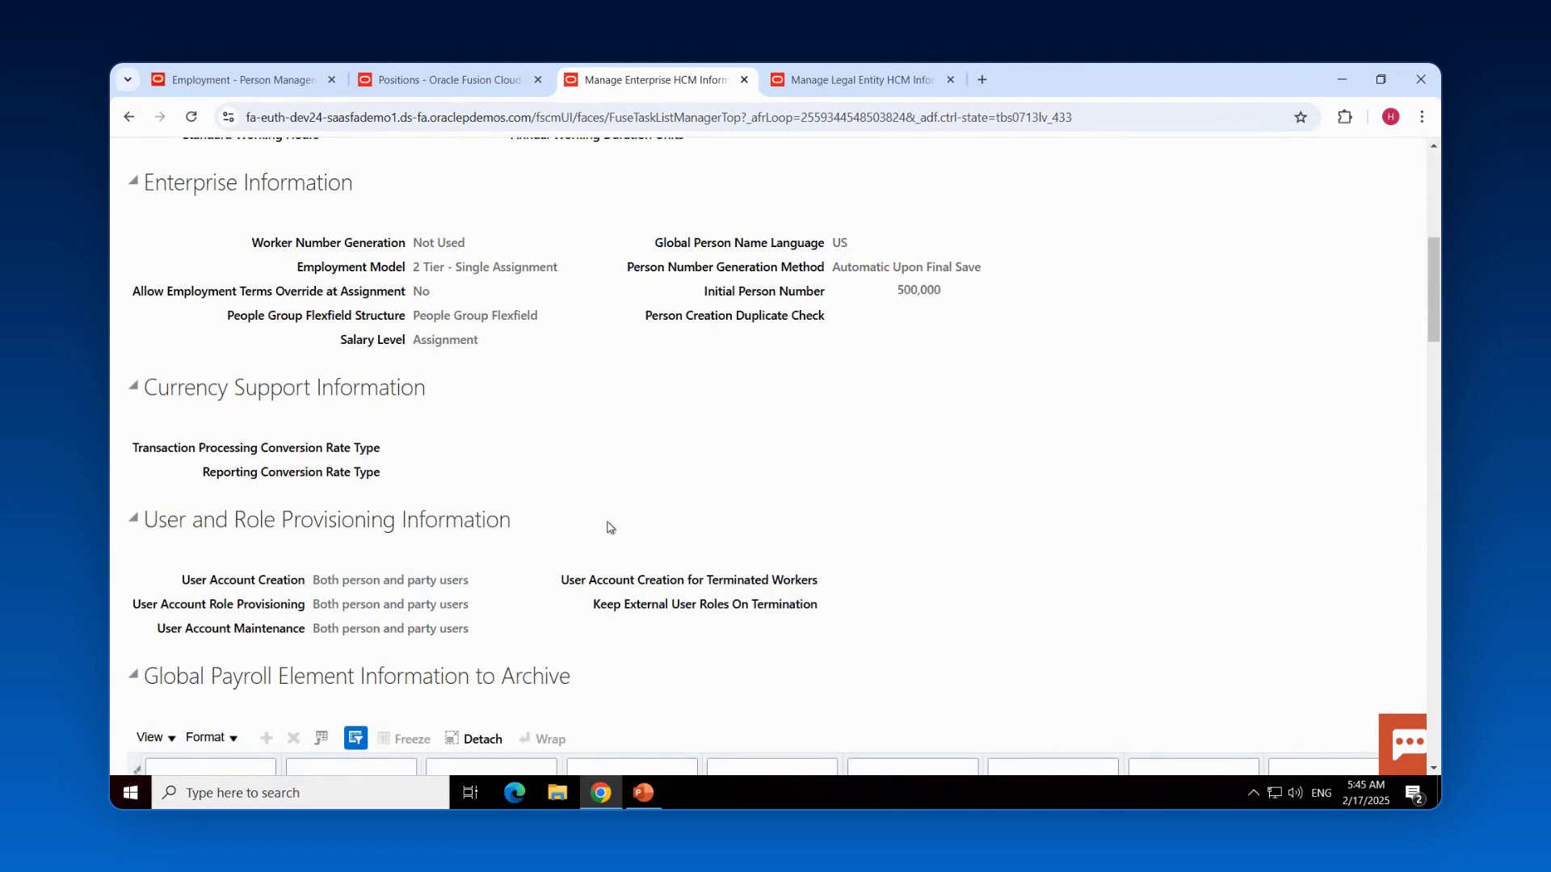
scroll(646, 513, "down", 3)
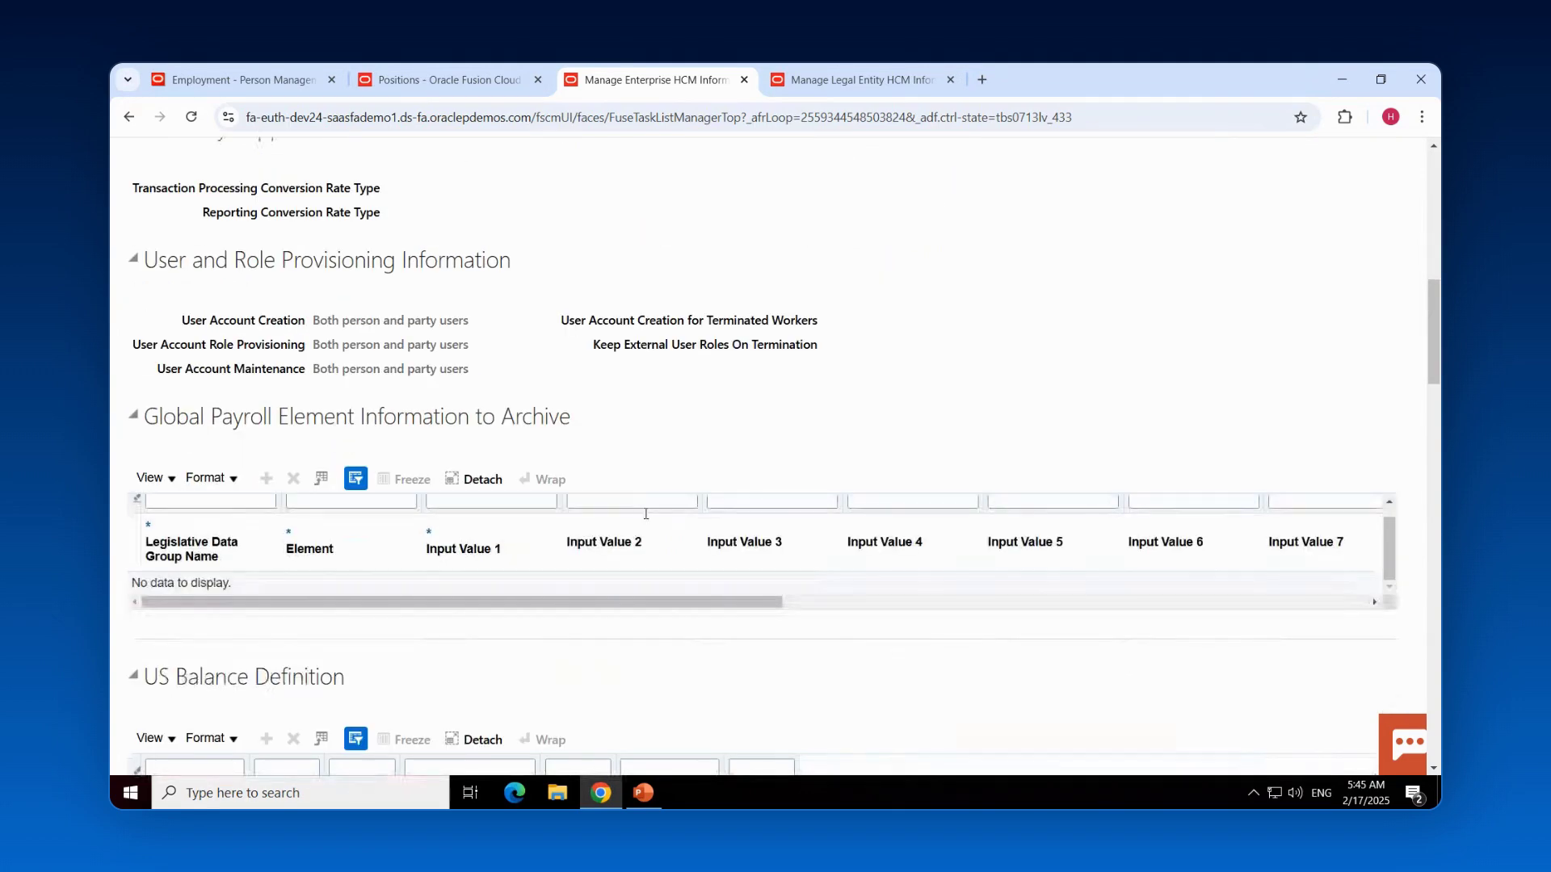
scroll(645, 514, "down", 5)
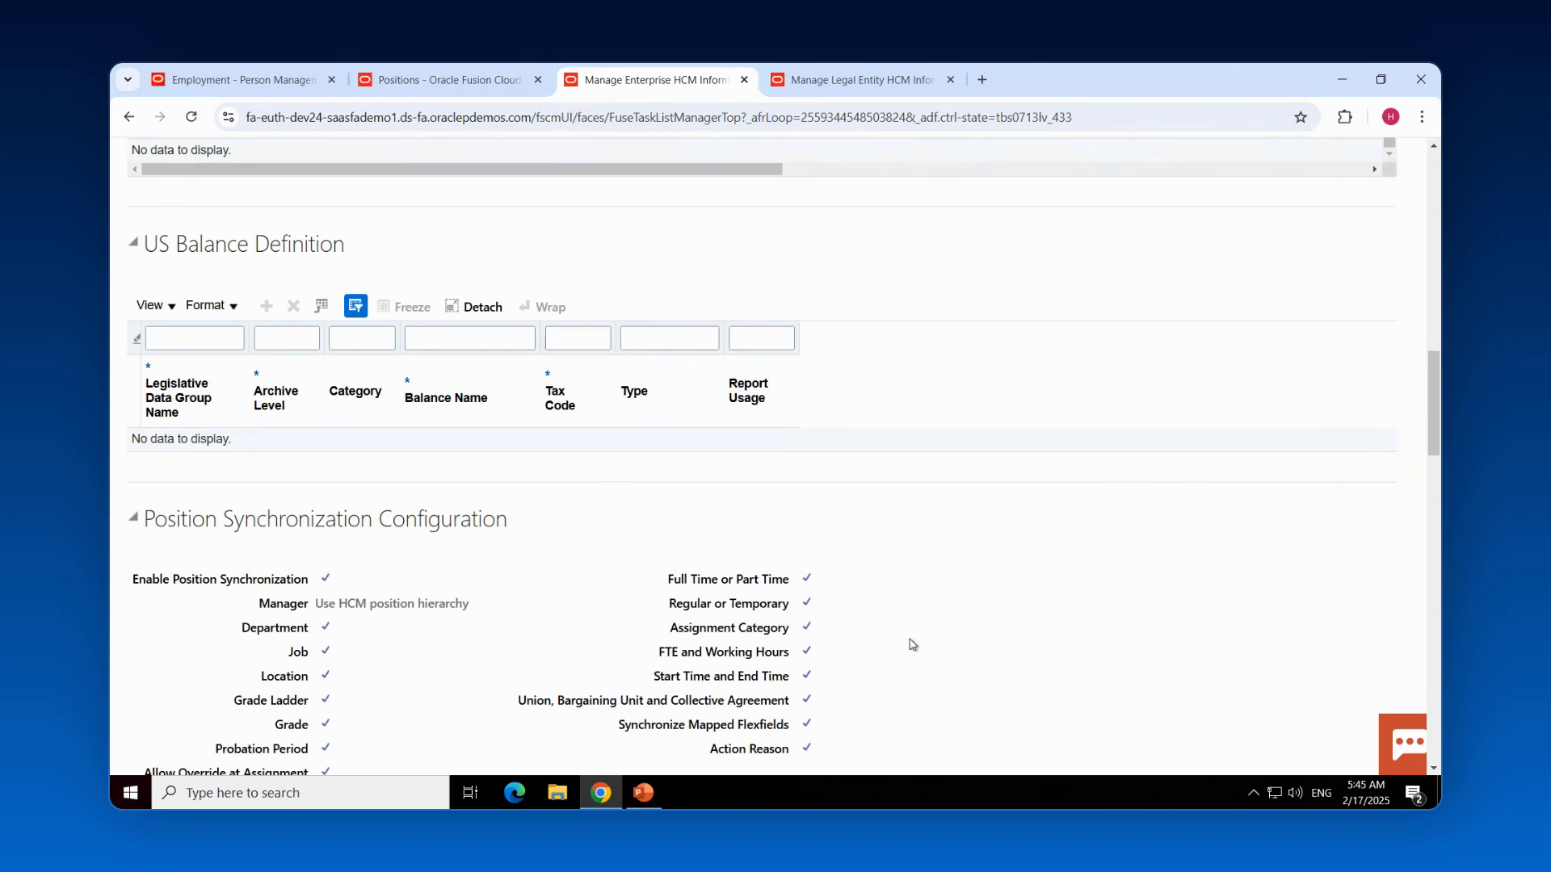
scroll(912, 646, "down", 3)
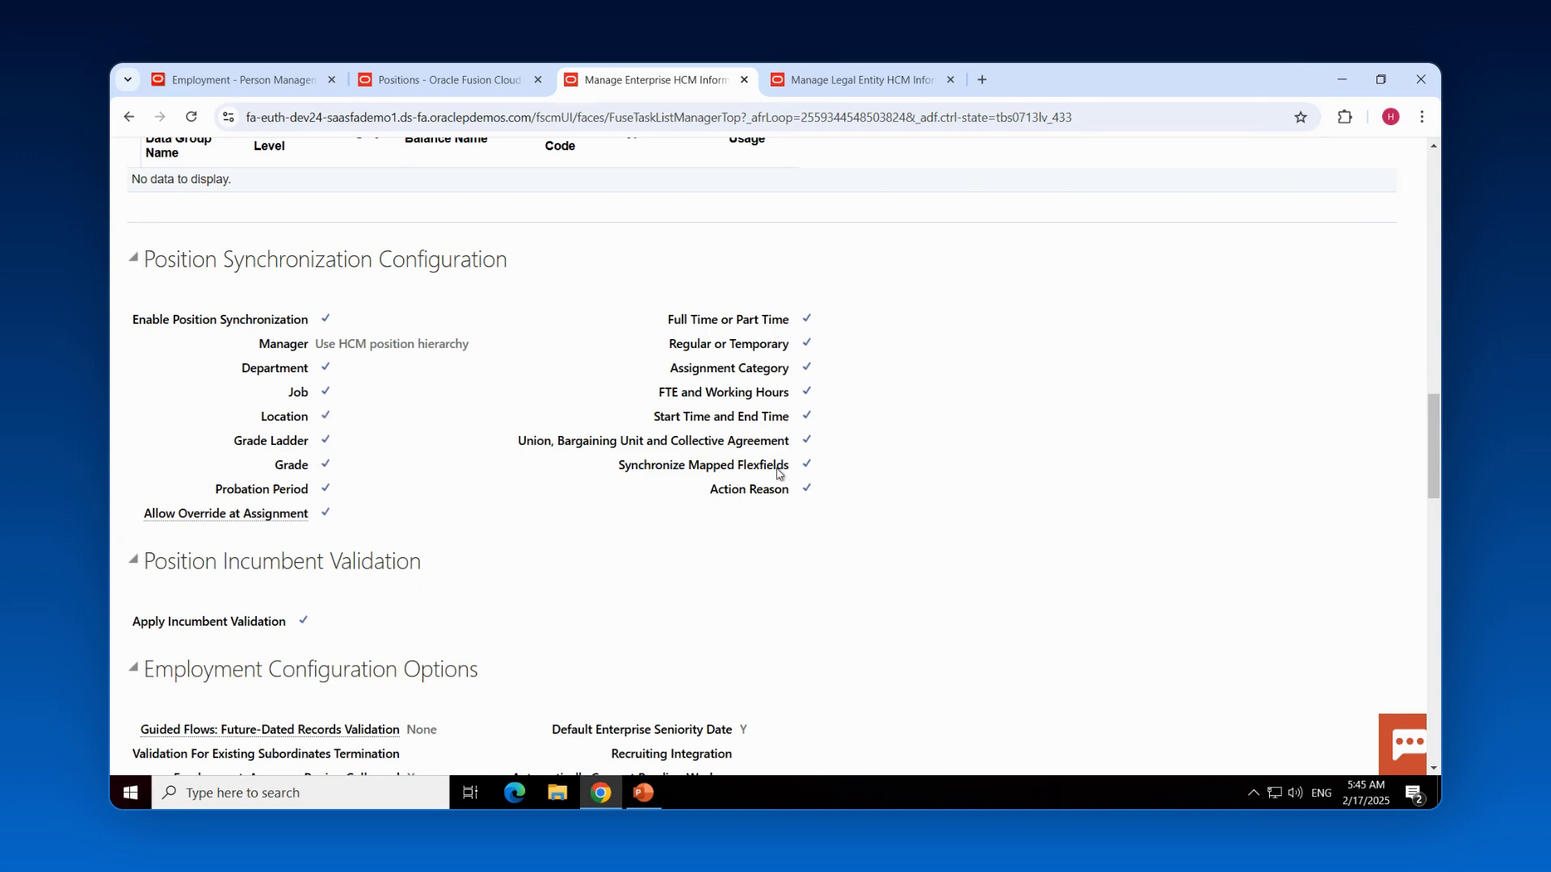
Step: Compare the position synchronization settings of Progress US Legal Entity with the enterprise-level settings
left_click(826, 94)
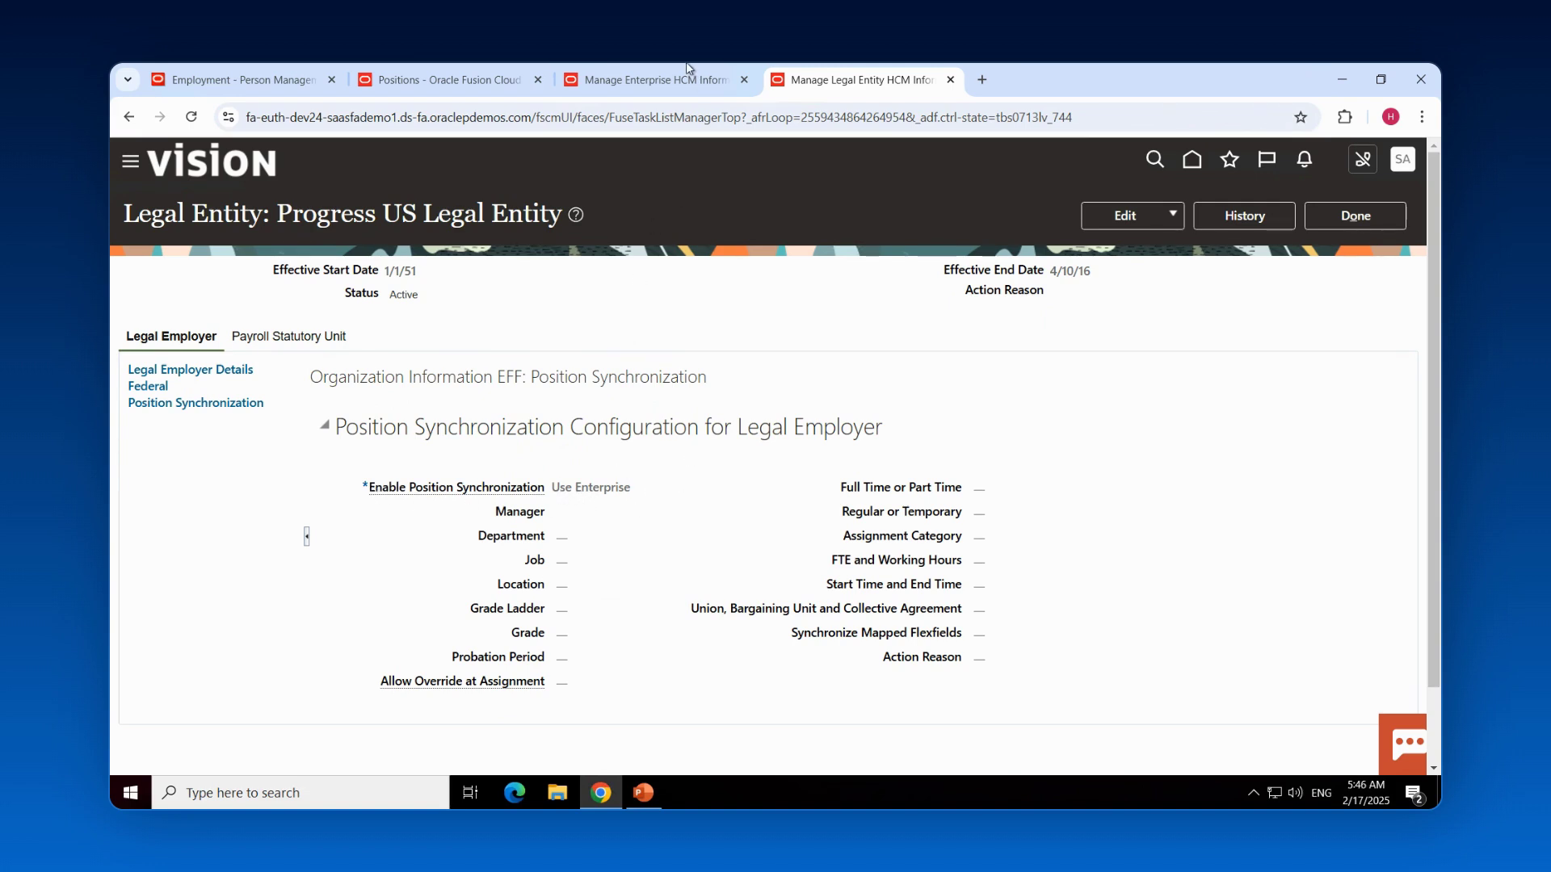
left_click(676, 81)
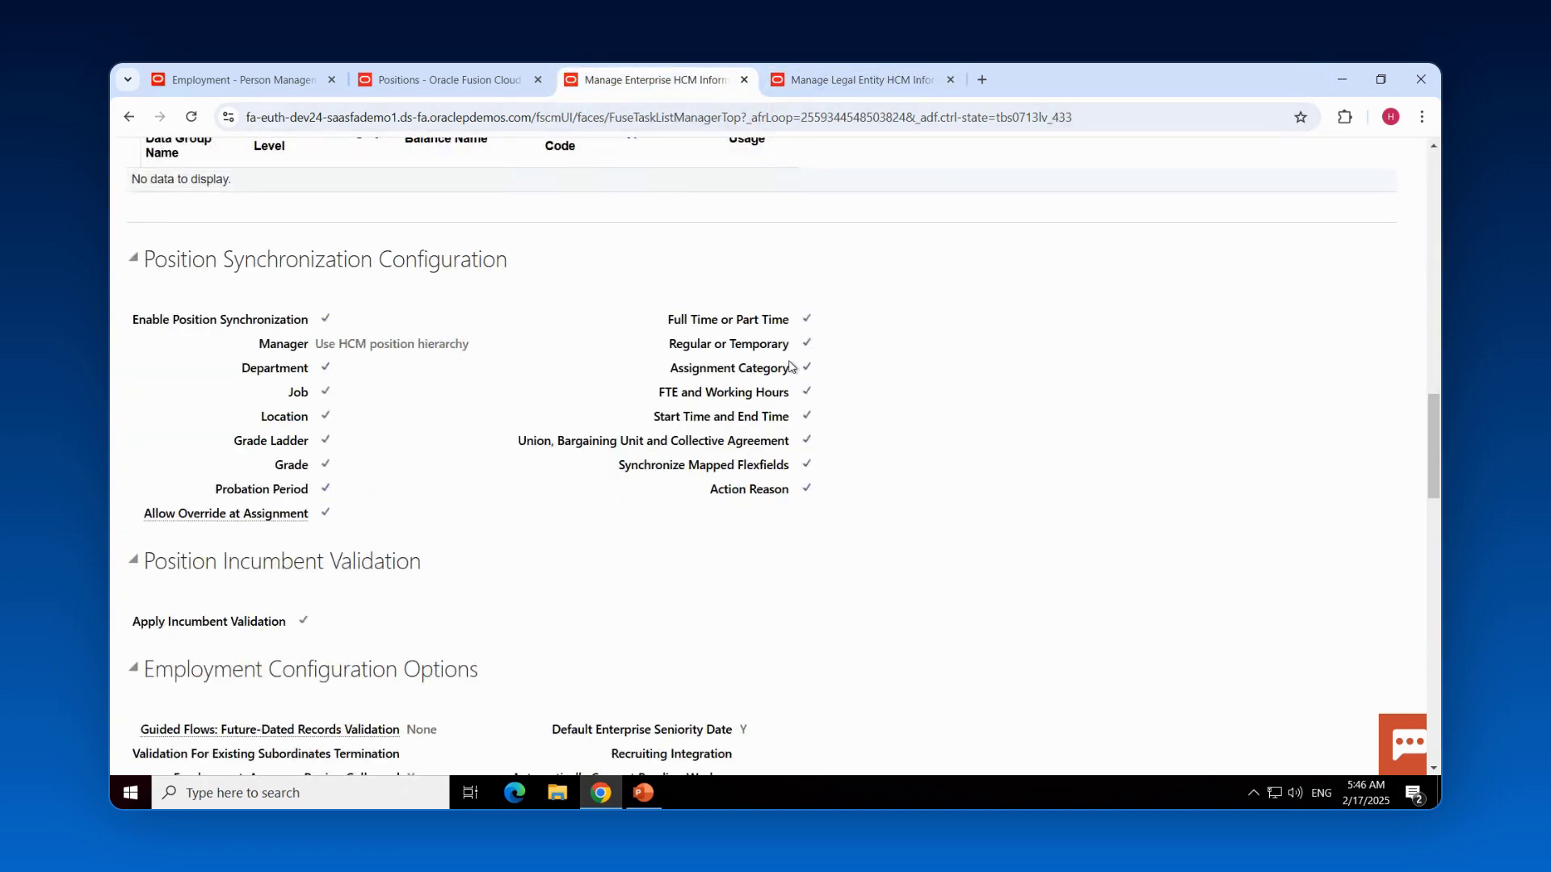
left_click(855, 95)
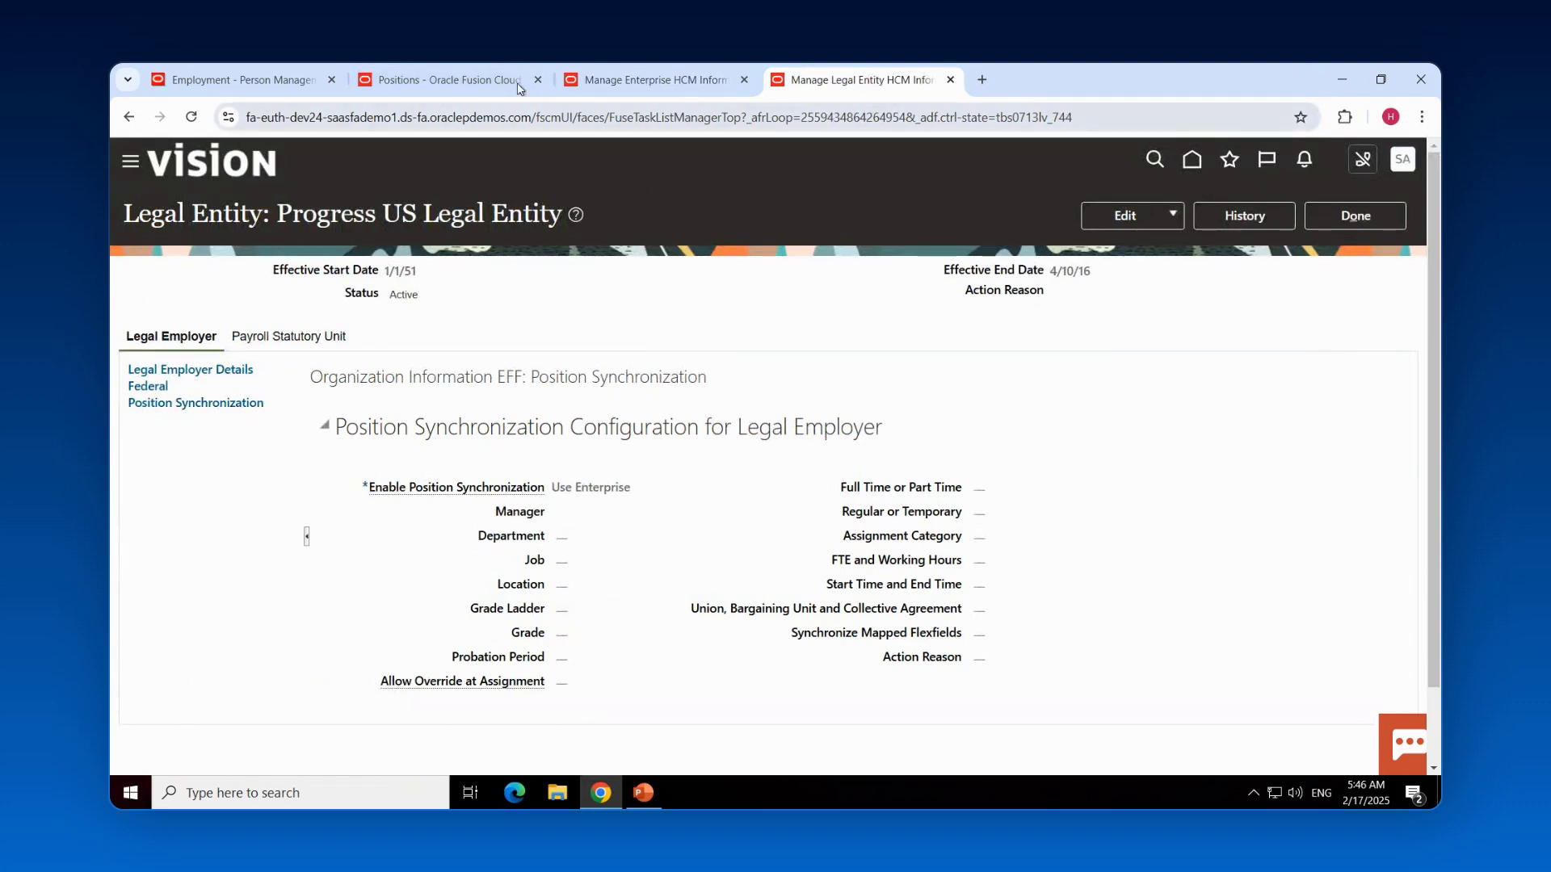
Step: Open the employee's Engineer assignment for correction with the Synchronization From Position action and examine its Synchronize from Position field
left_click(242, 80)
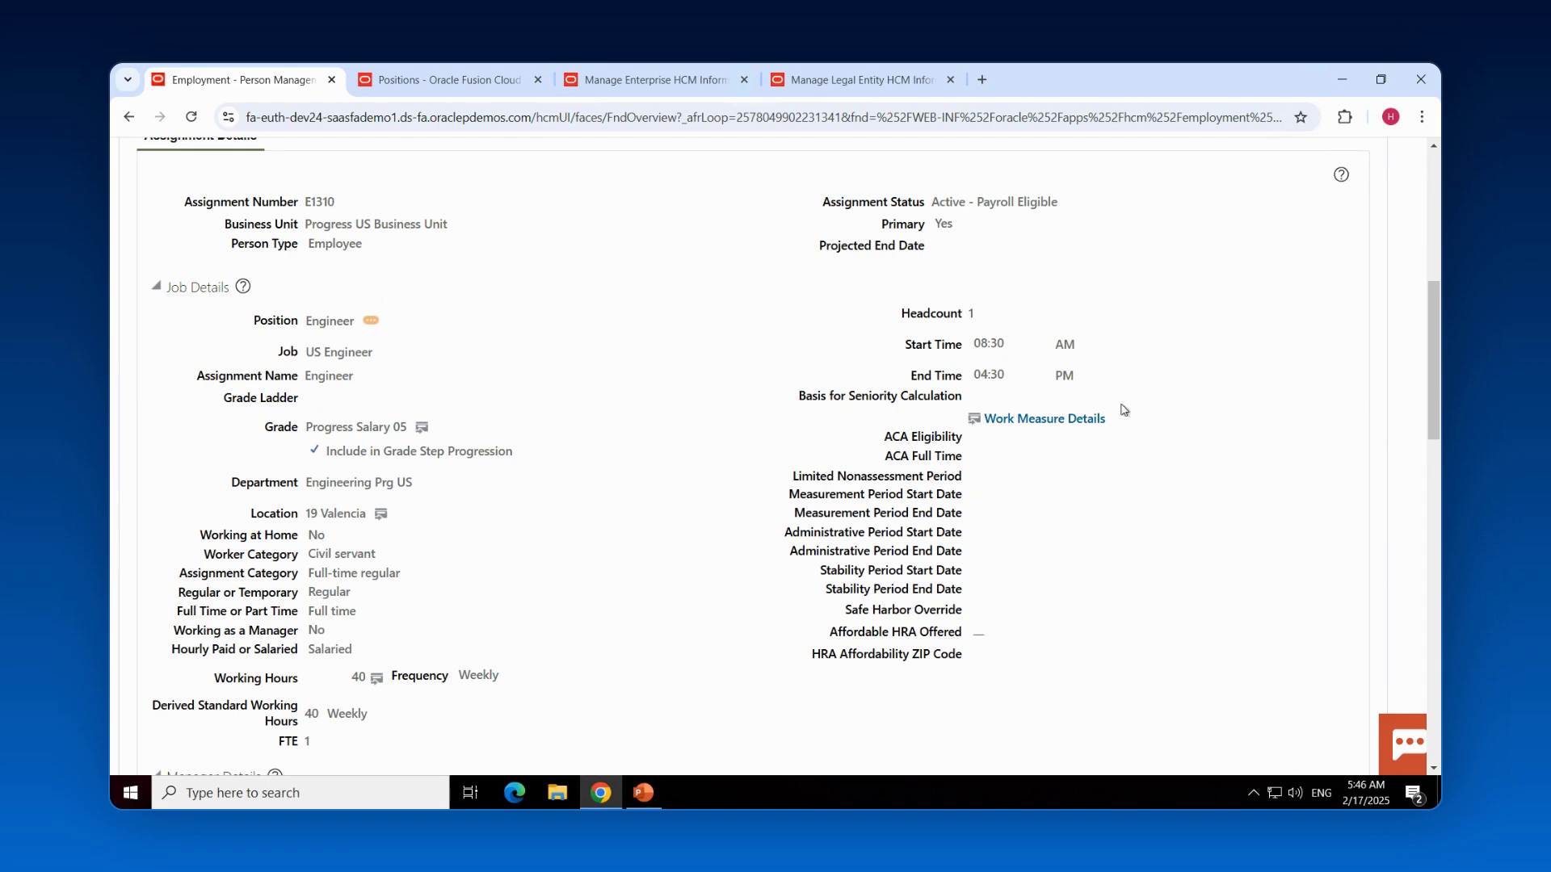
scroll(1183, 400, "up", 5)
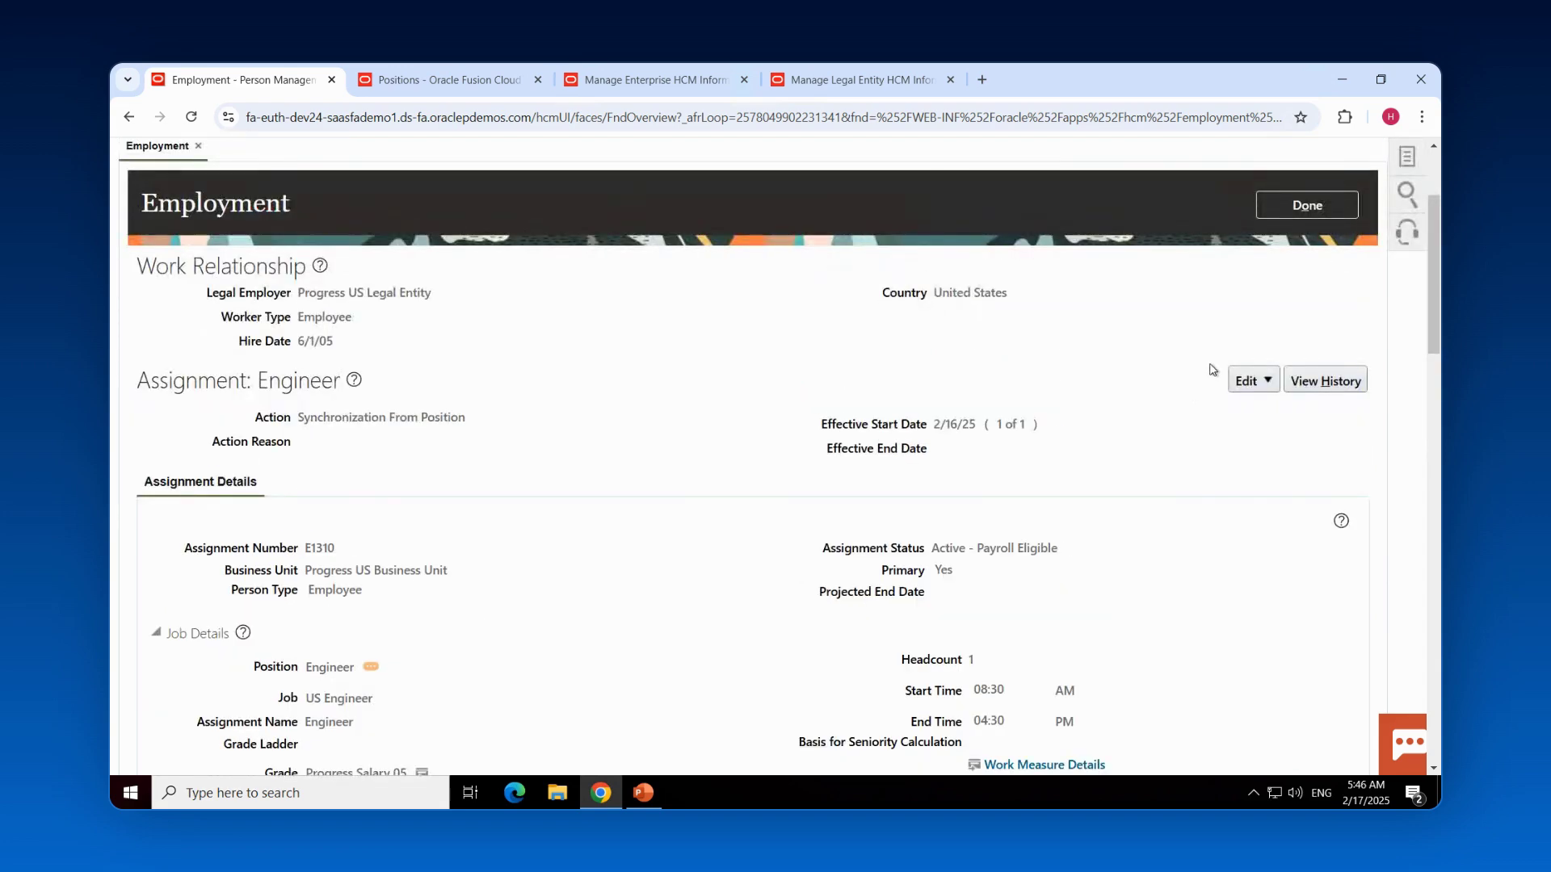
left_click(1266, 388)
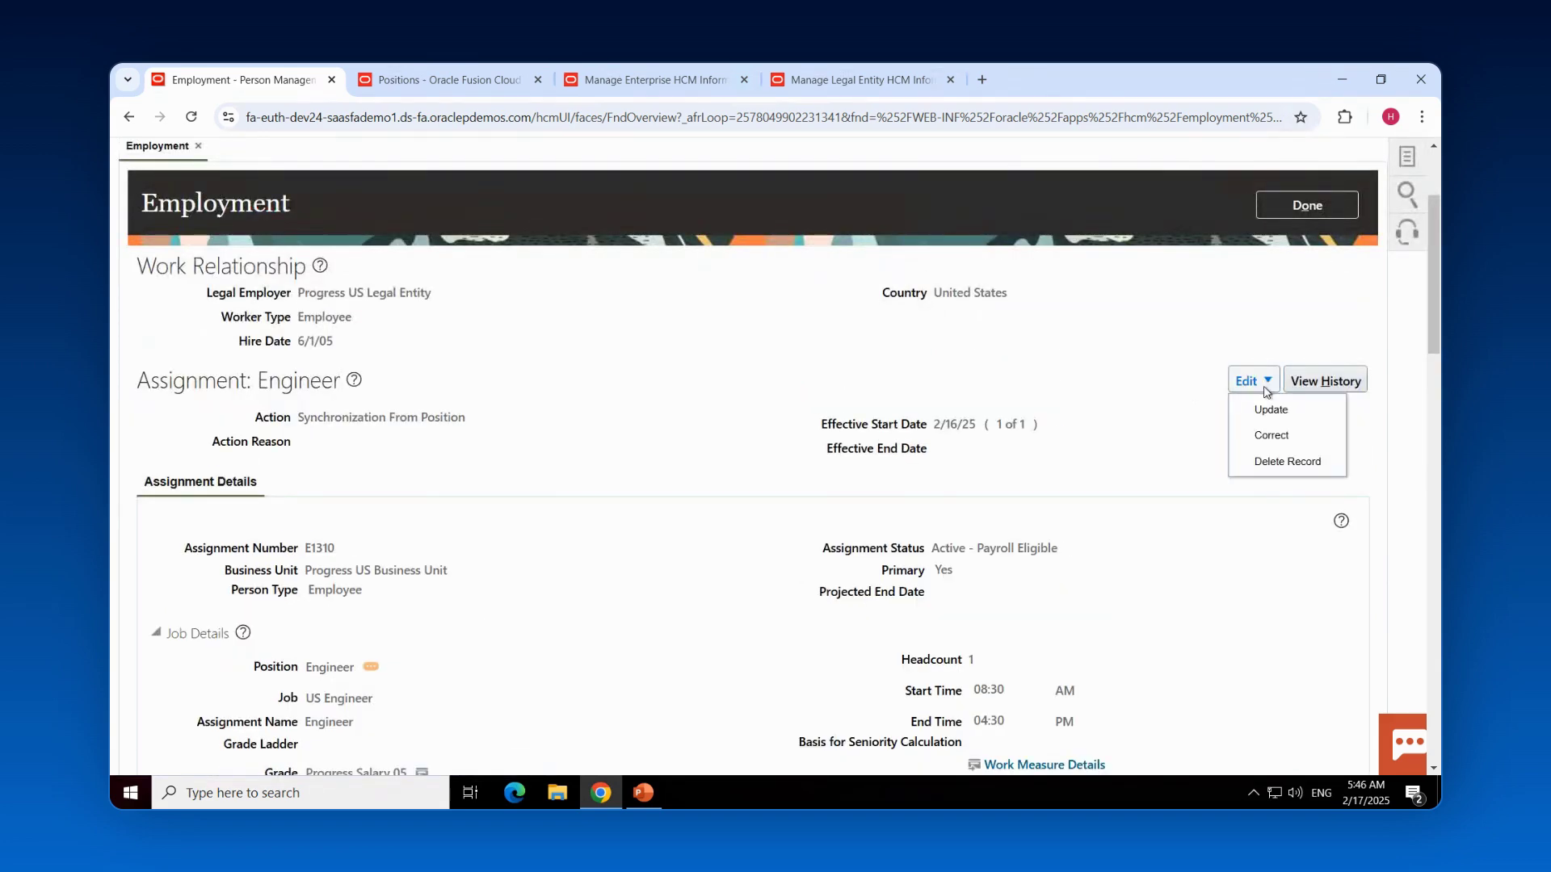
left_click(1290, 436)
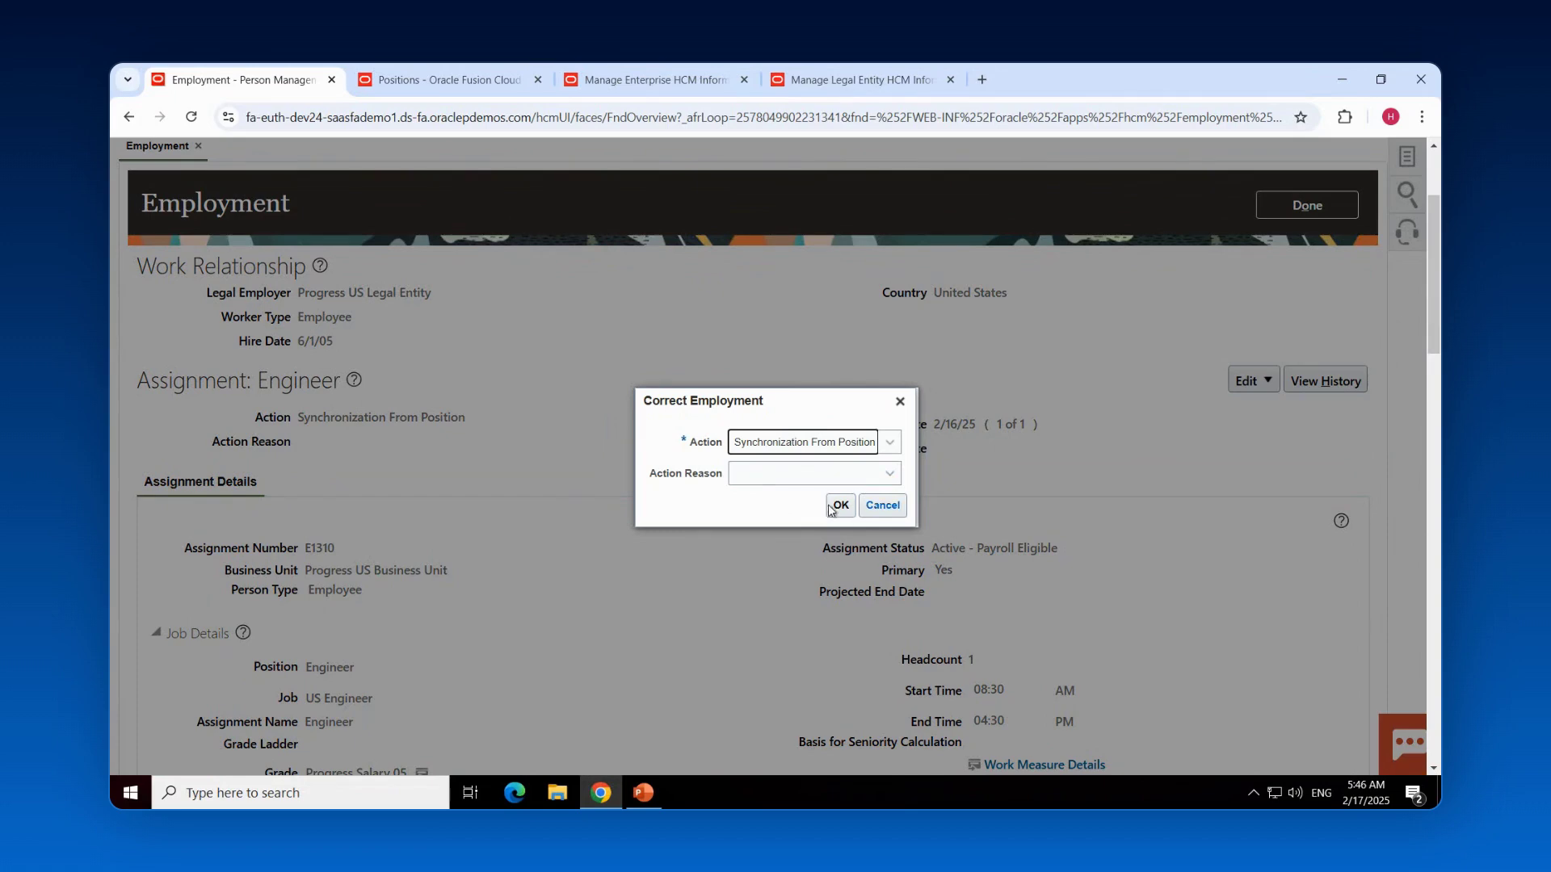
left_click(837, 507)
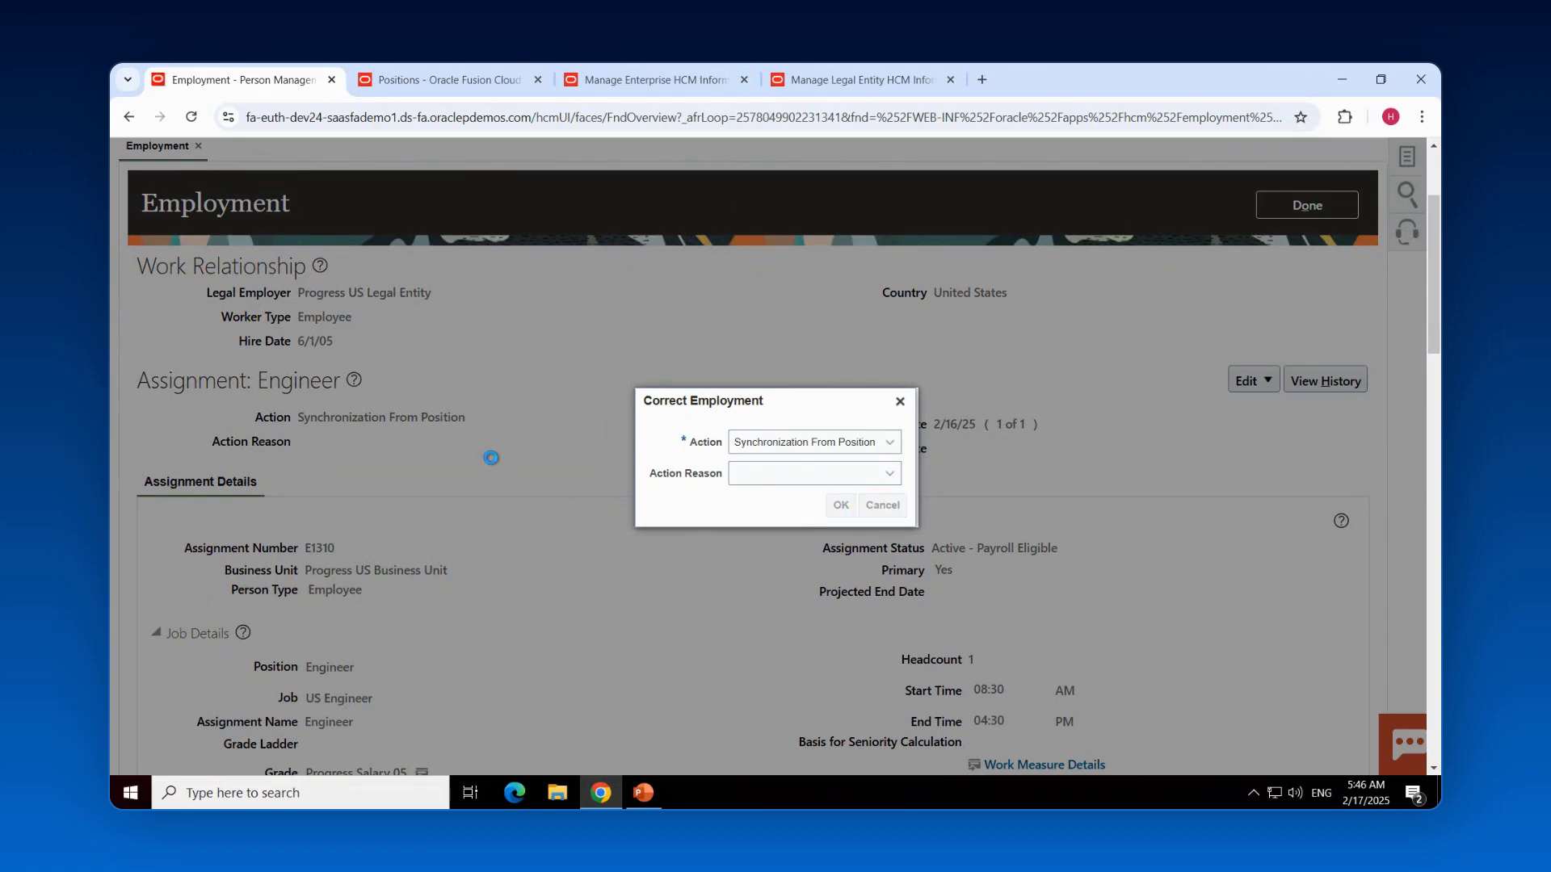
scroll(493, 460, "down", 5)
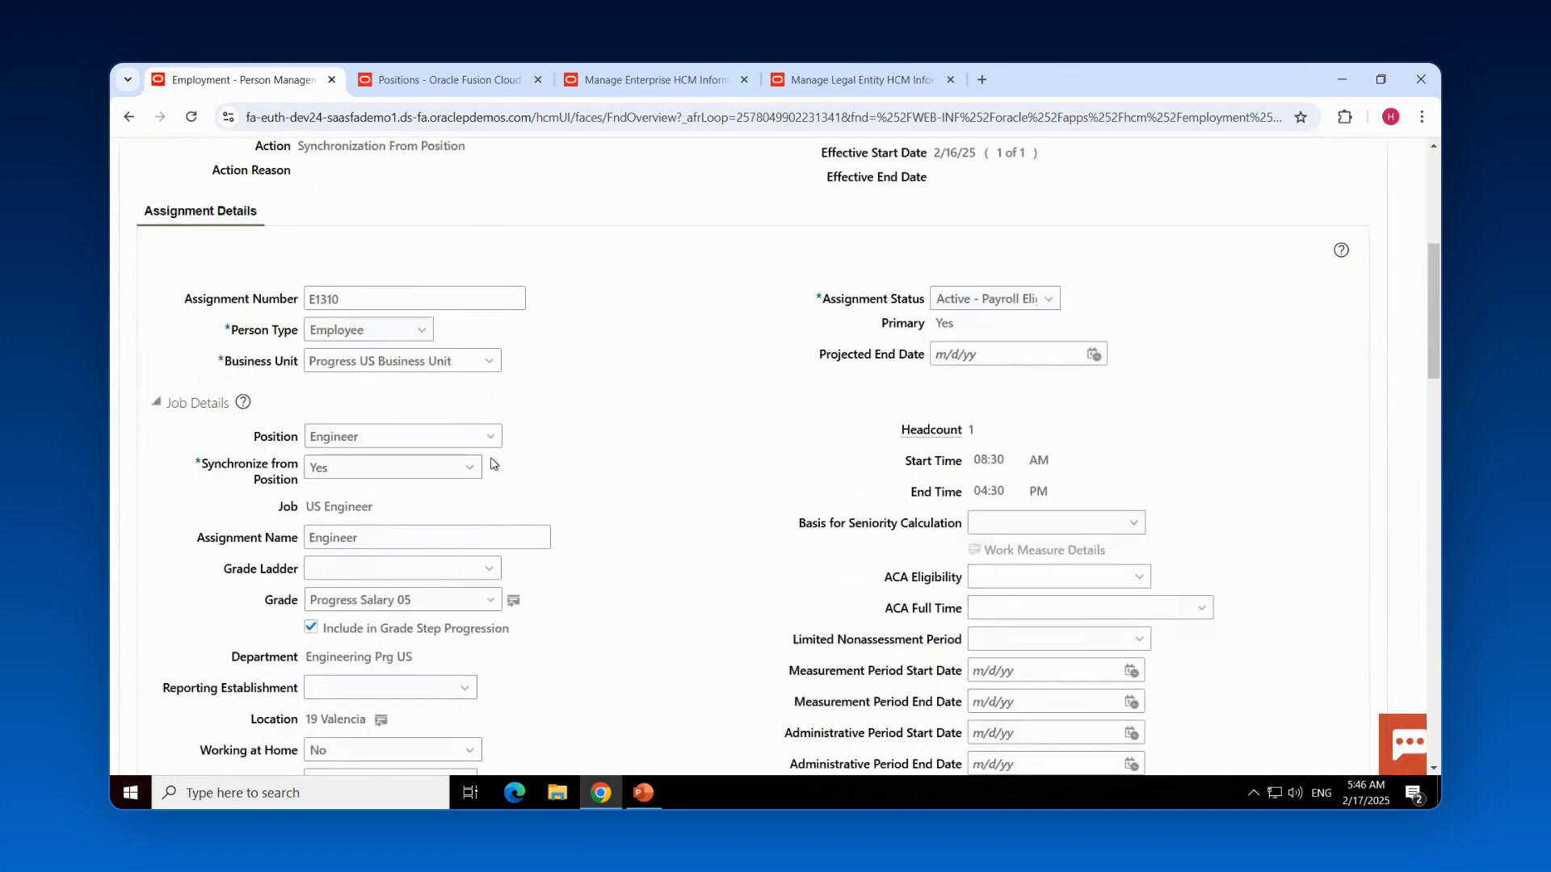
scroll(493, 465, "down", 1)
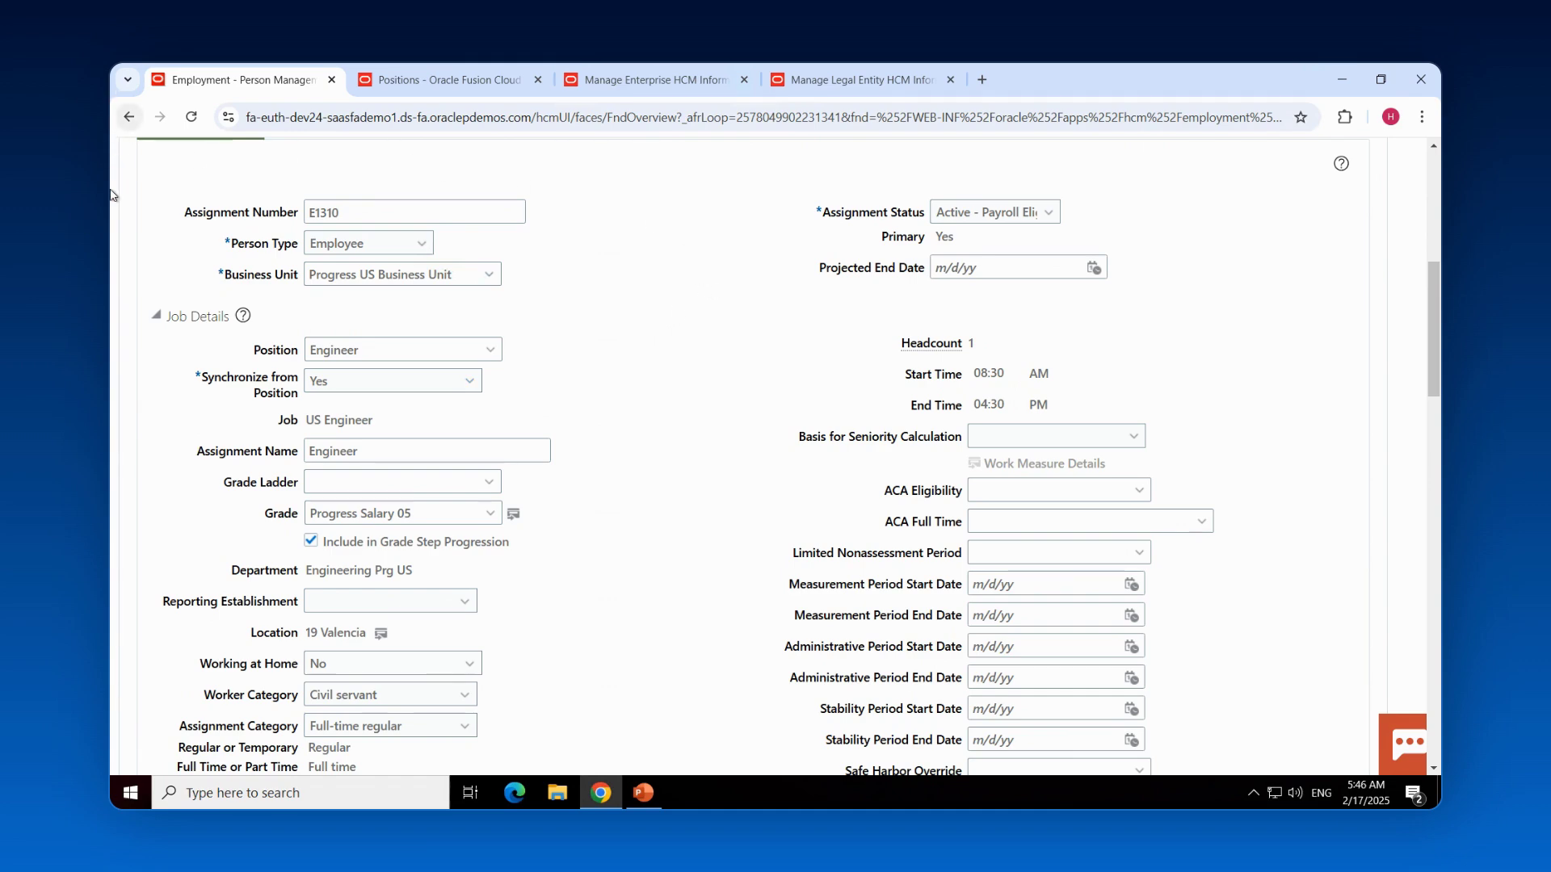
Step: Leave the assignment correction without saving any changes
scroll(1273, 267, "up", 5)
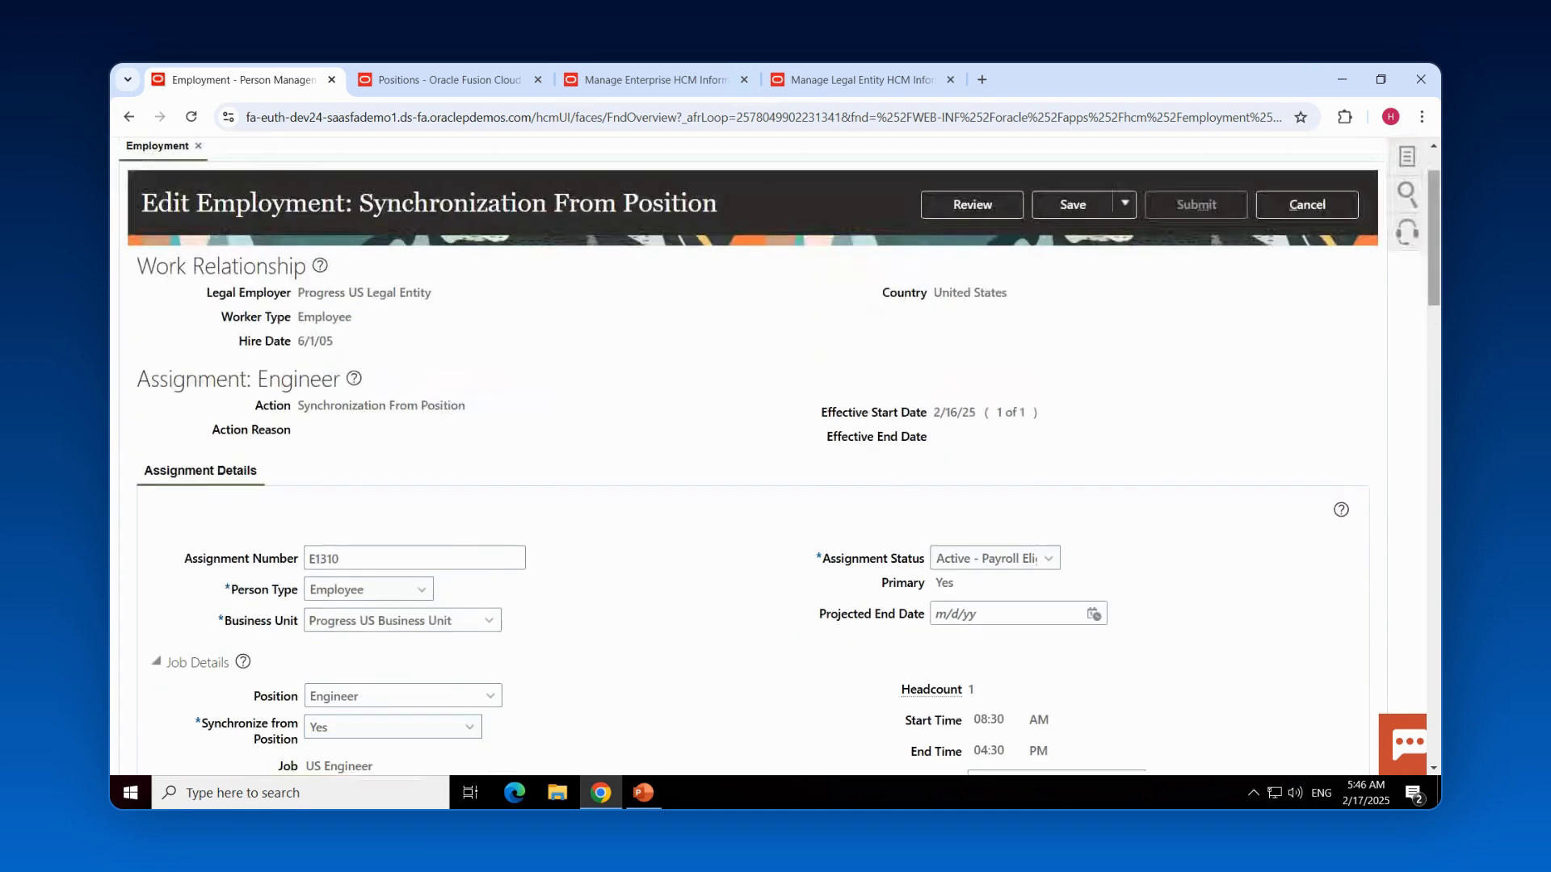
left_click(1325, 306)
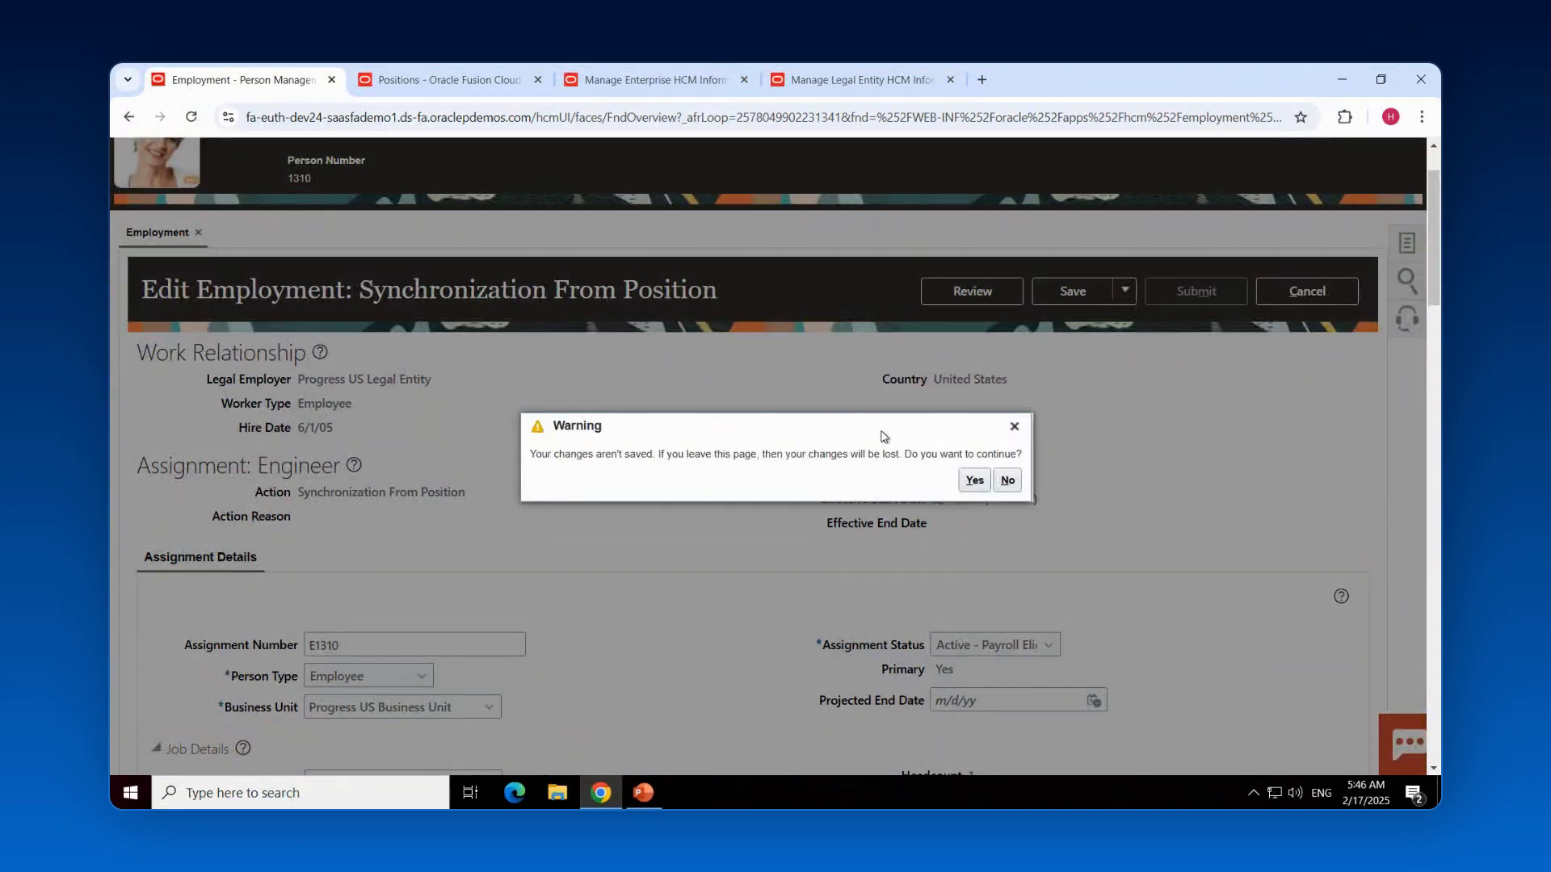
left_click(972, 481)
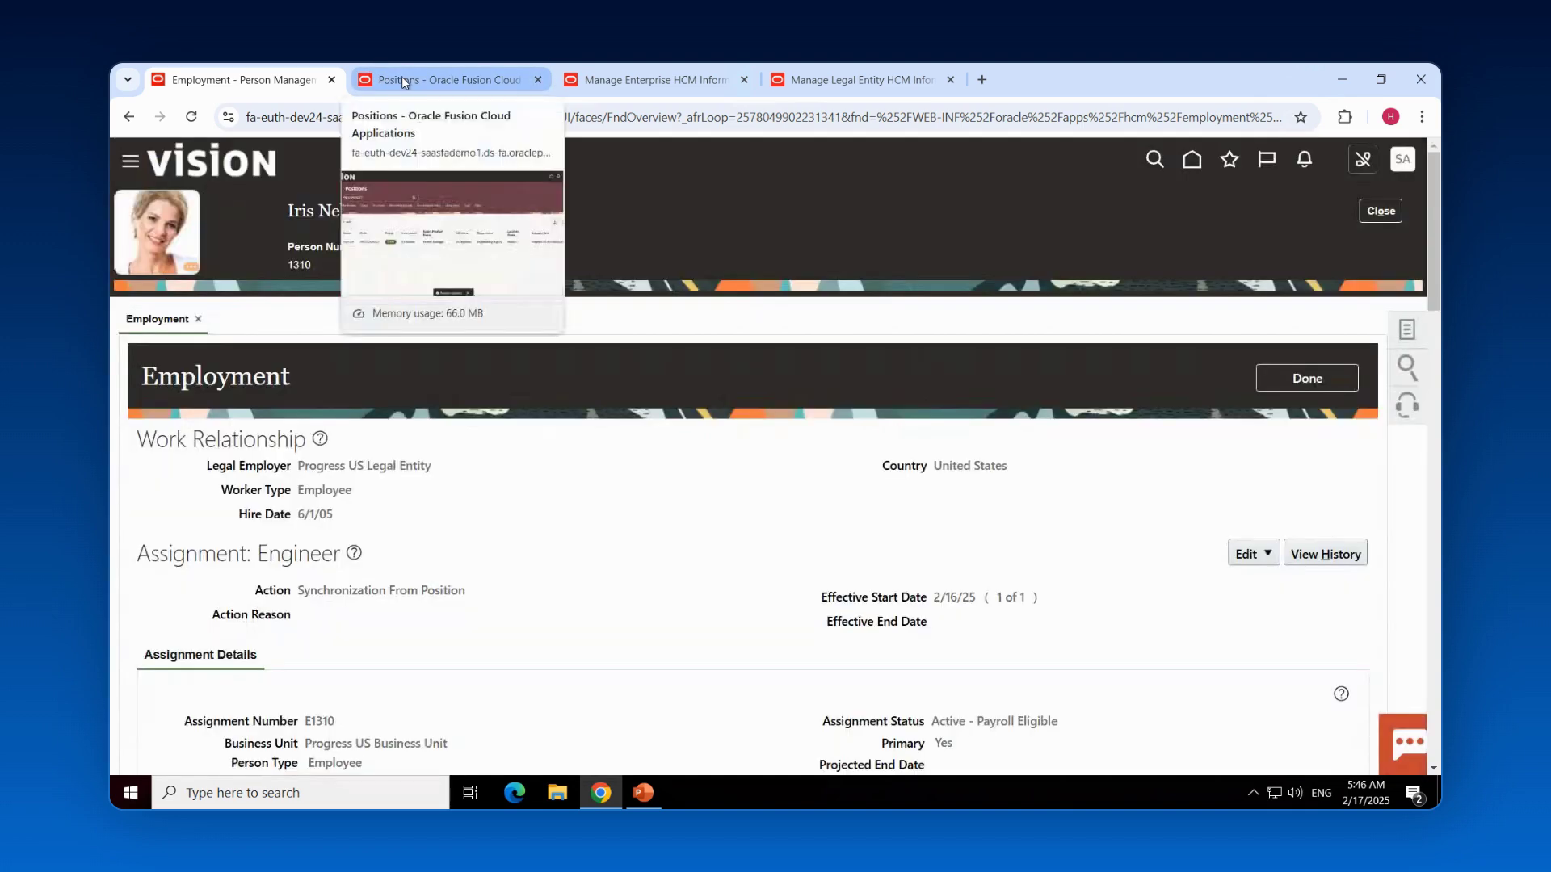
Step: Open the Engineer position PRGUSPOS027 for update and set its effective start date to 2/17/25
left_click(401, 79)
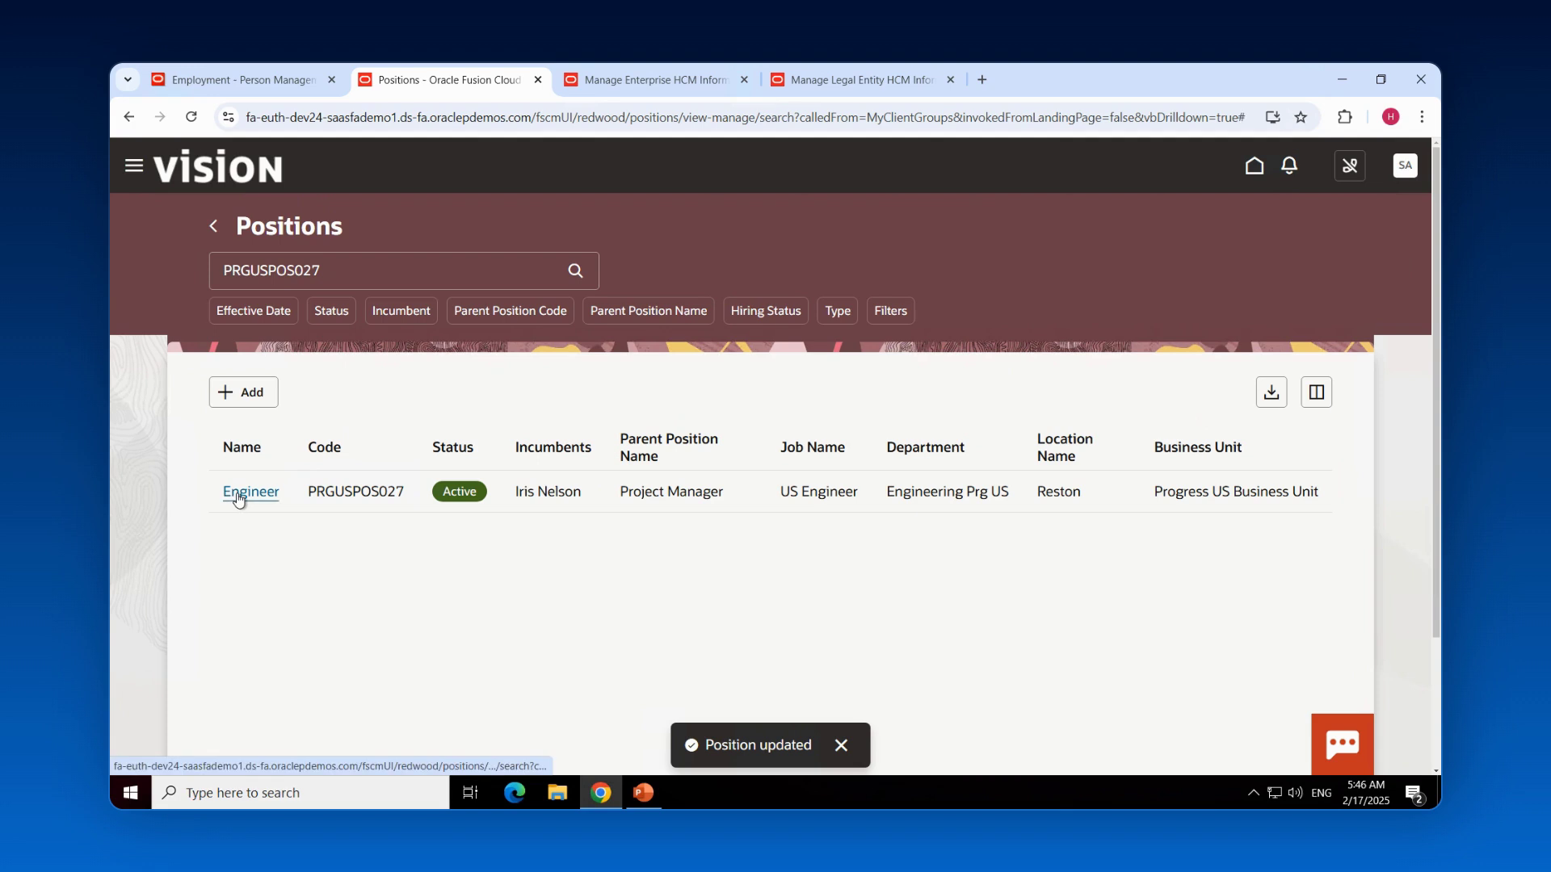
left_click(237, 494)
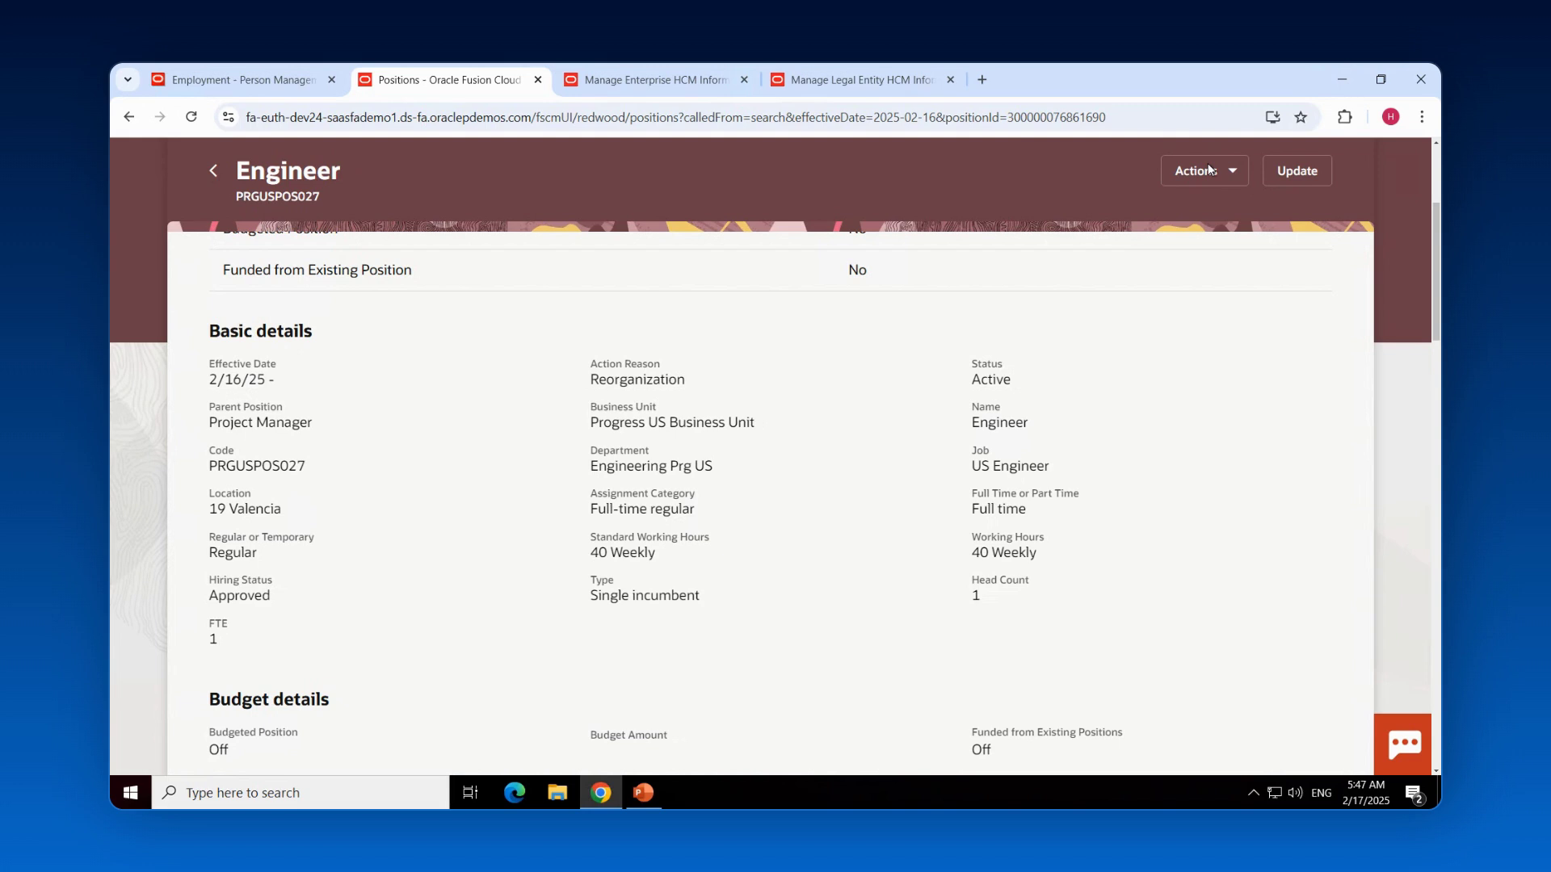
left_click(1230, 179)
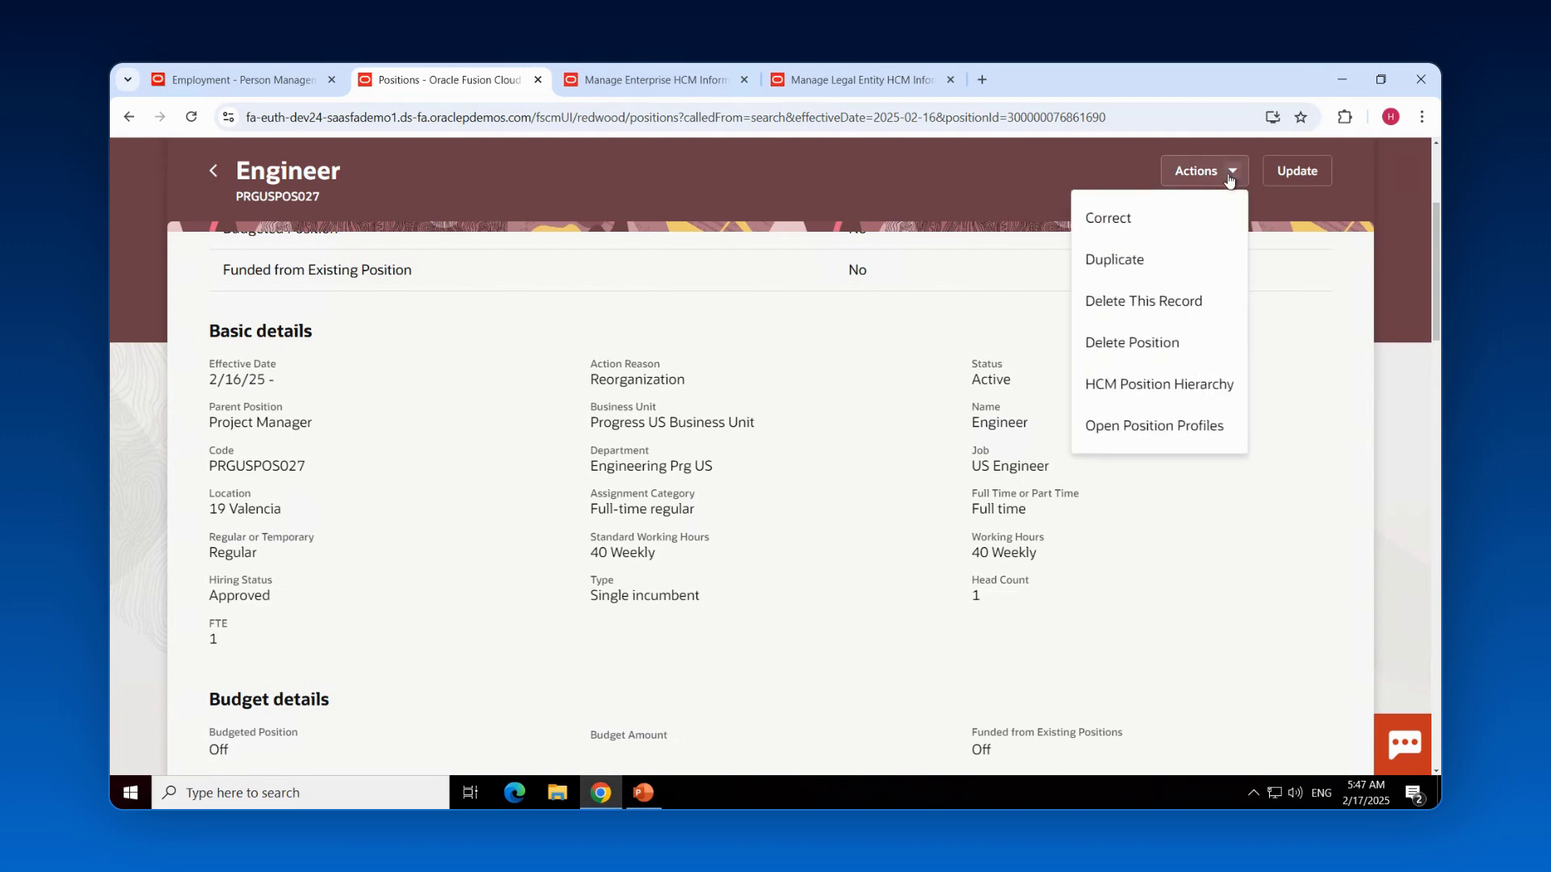
left_click(1161, 219)
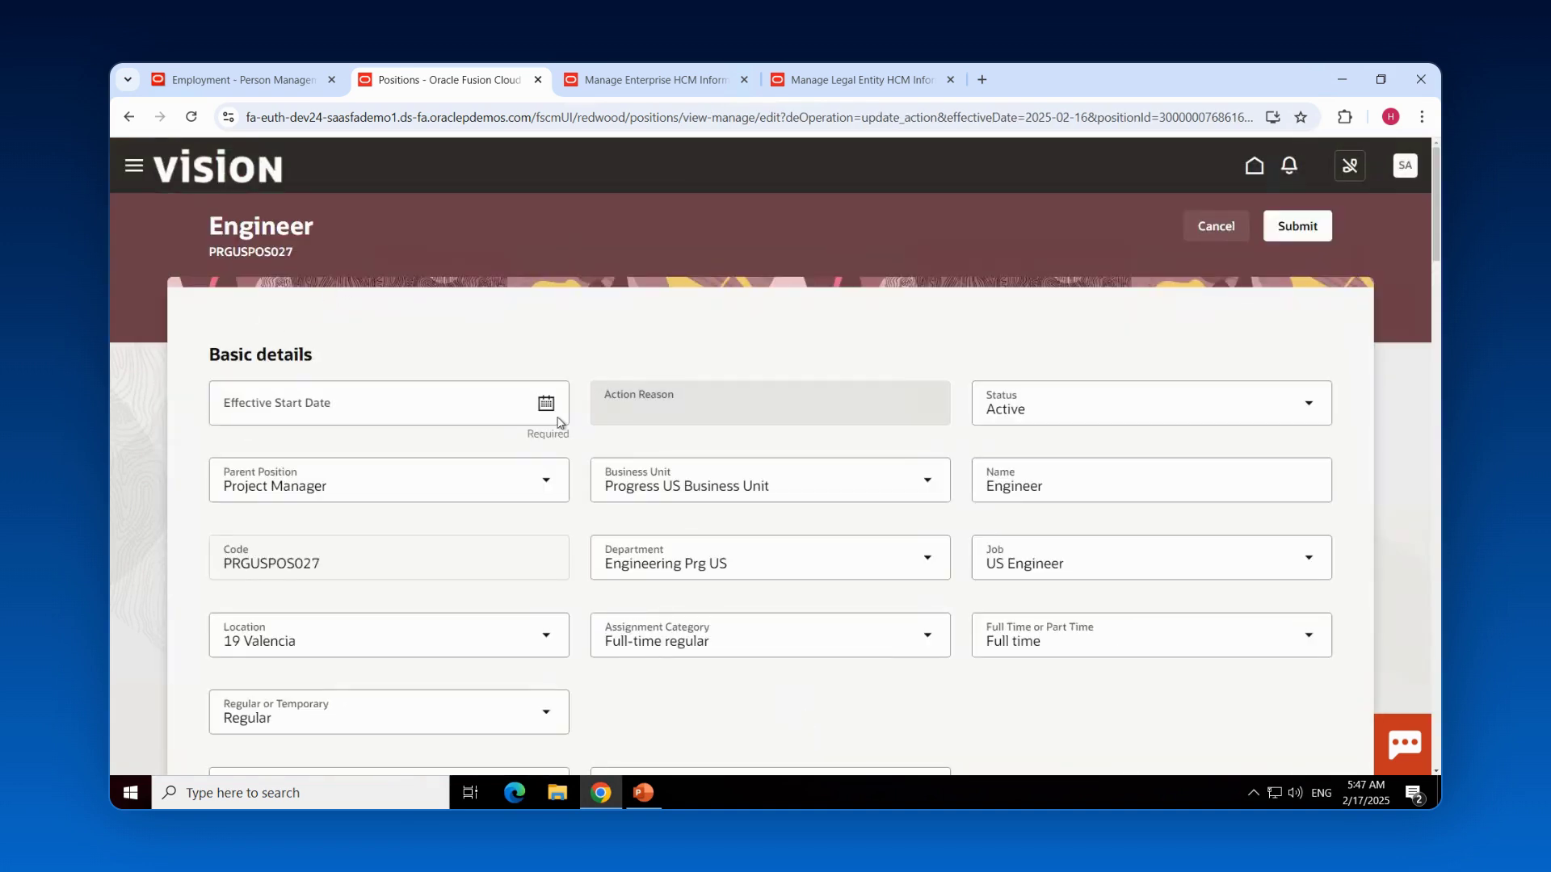
left_click(515, 416)
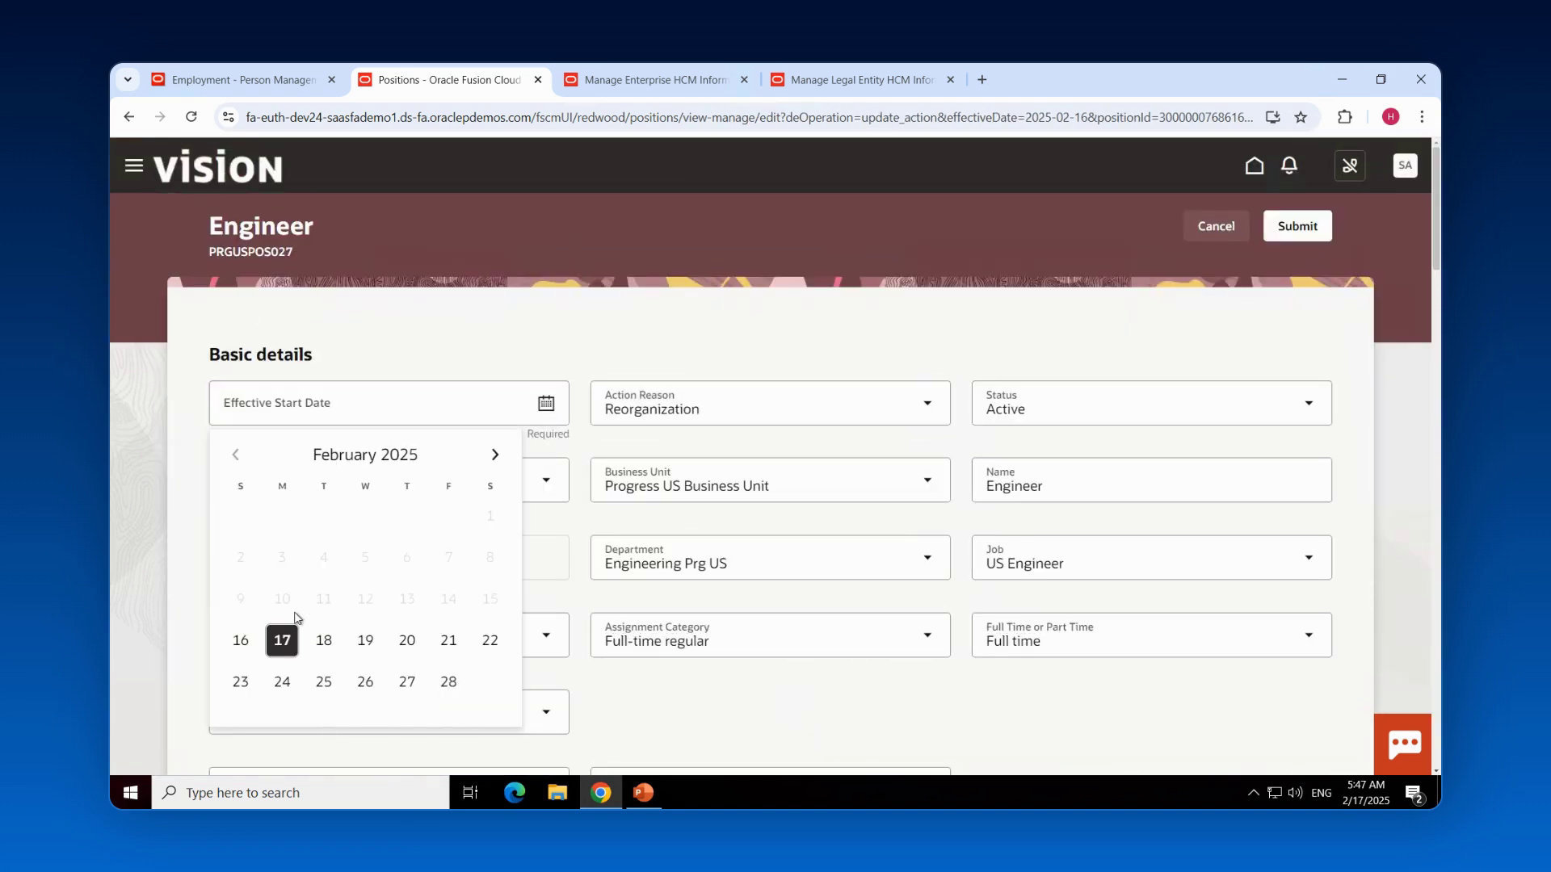
left_click(279, 642)
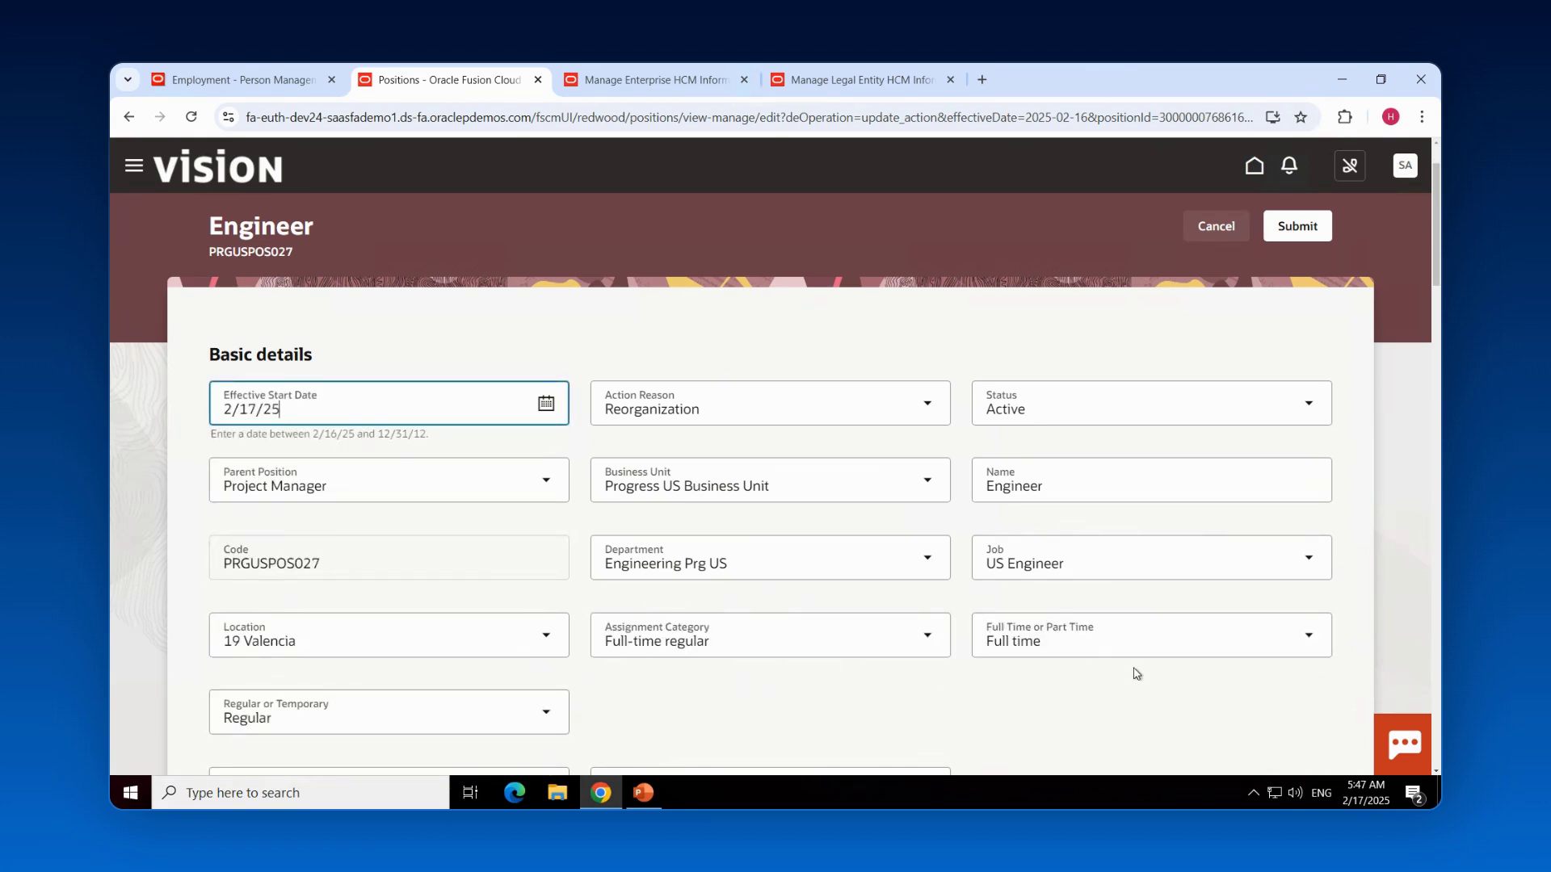
Step: Change the position's location to Reston and submit the update
scroll(1138, 671, "down", 1)
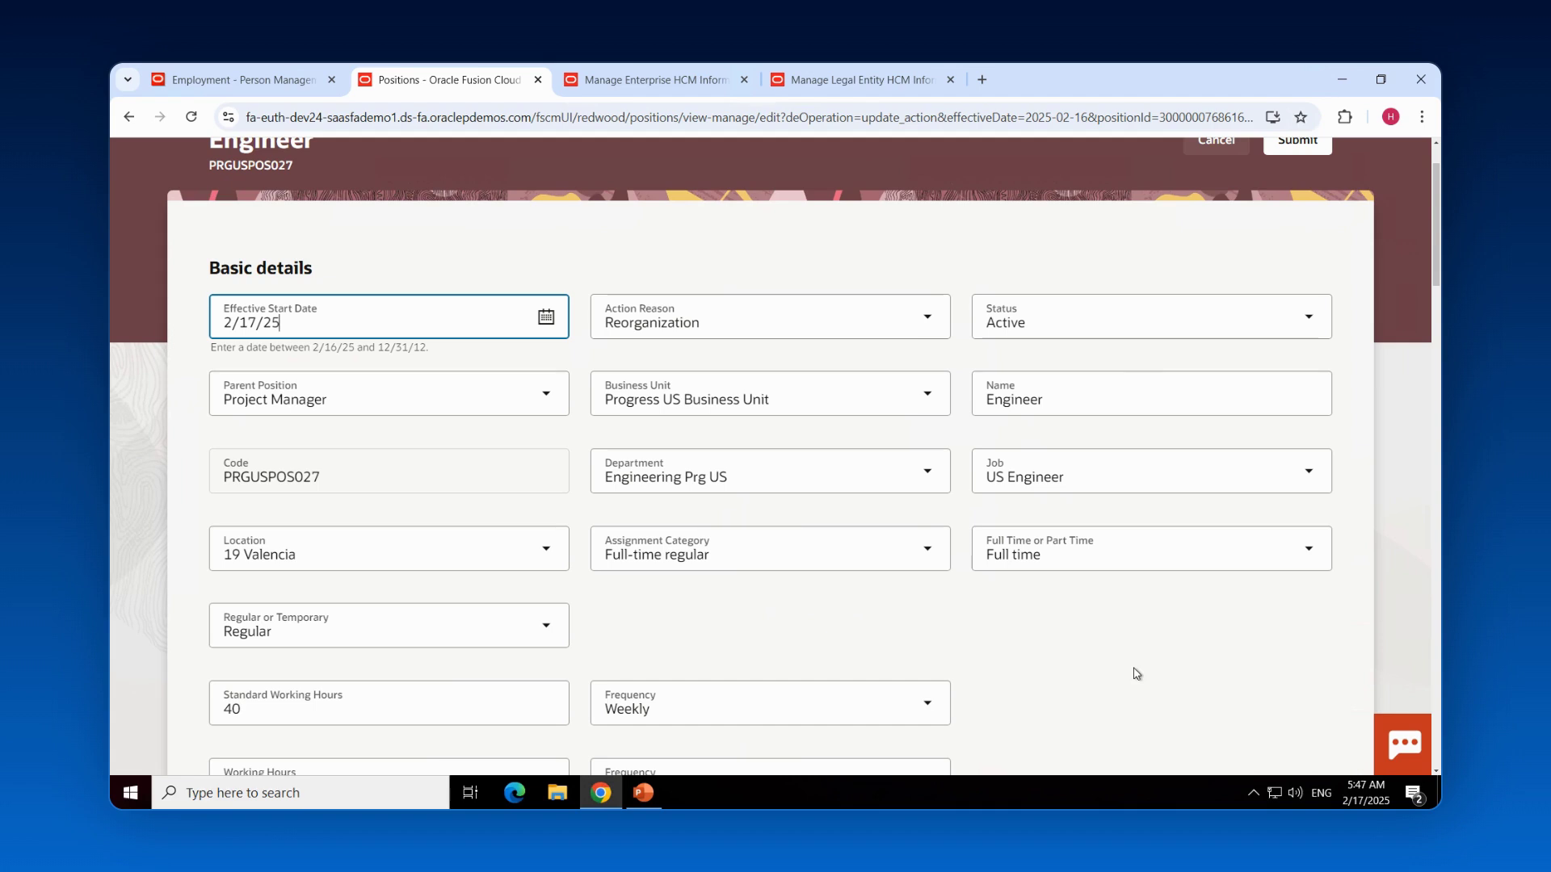
left_click(544, 560)
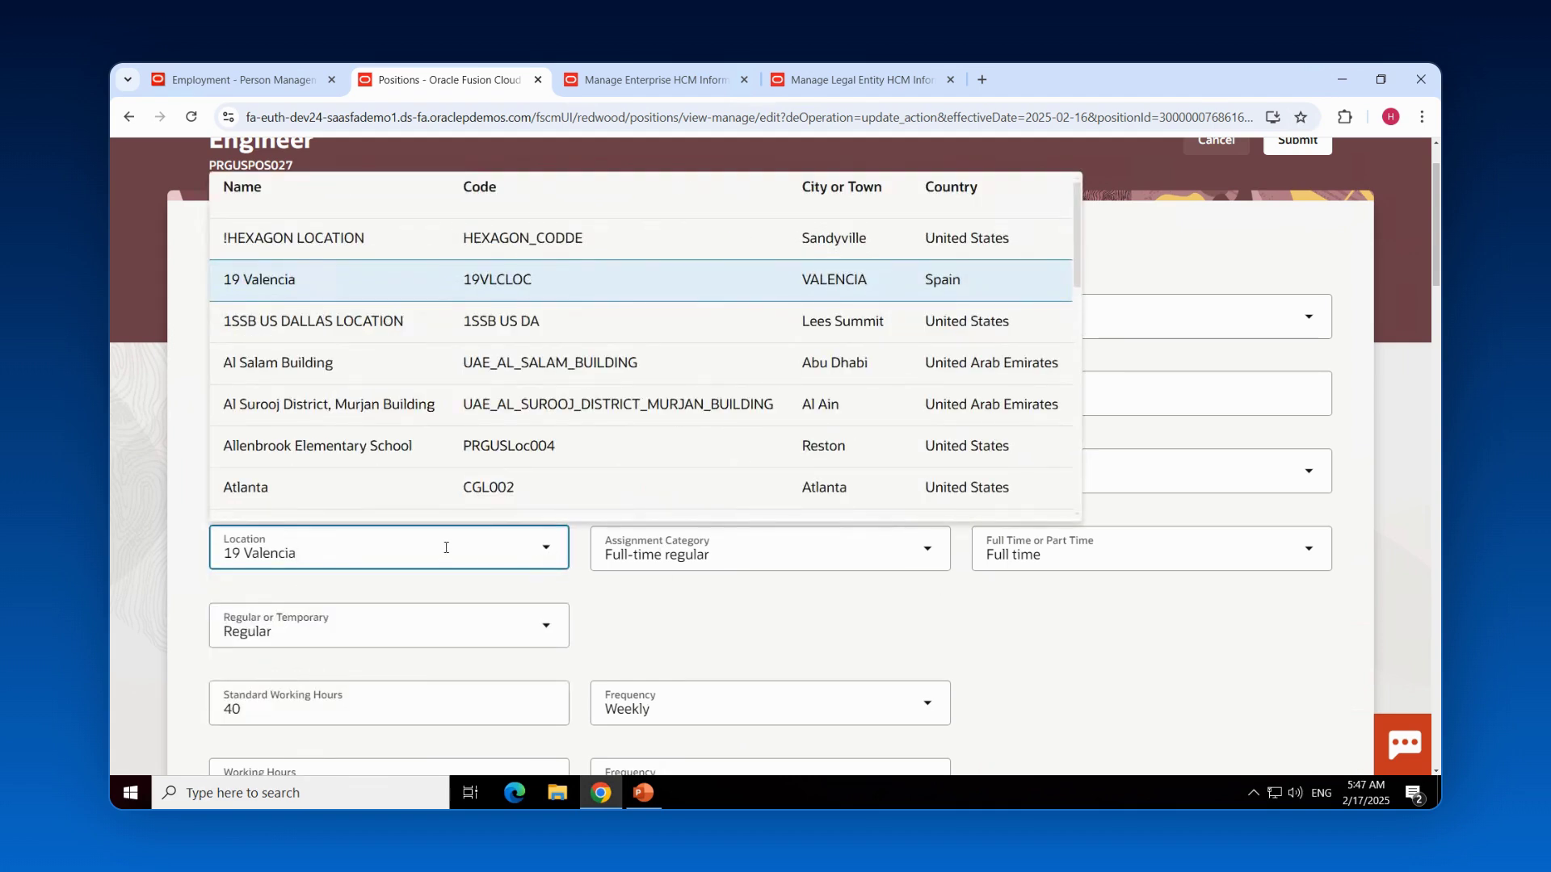
key("ctrl+a")
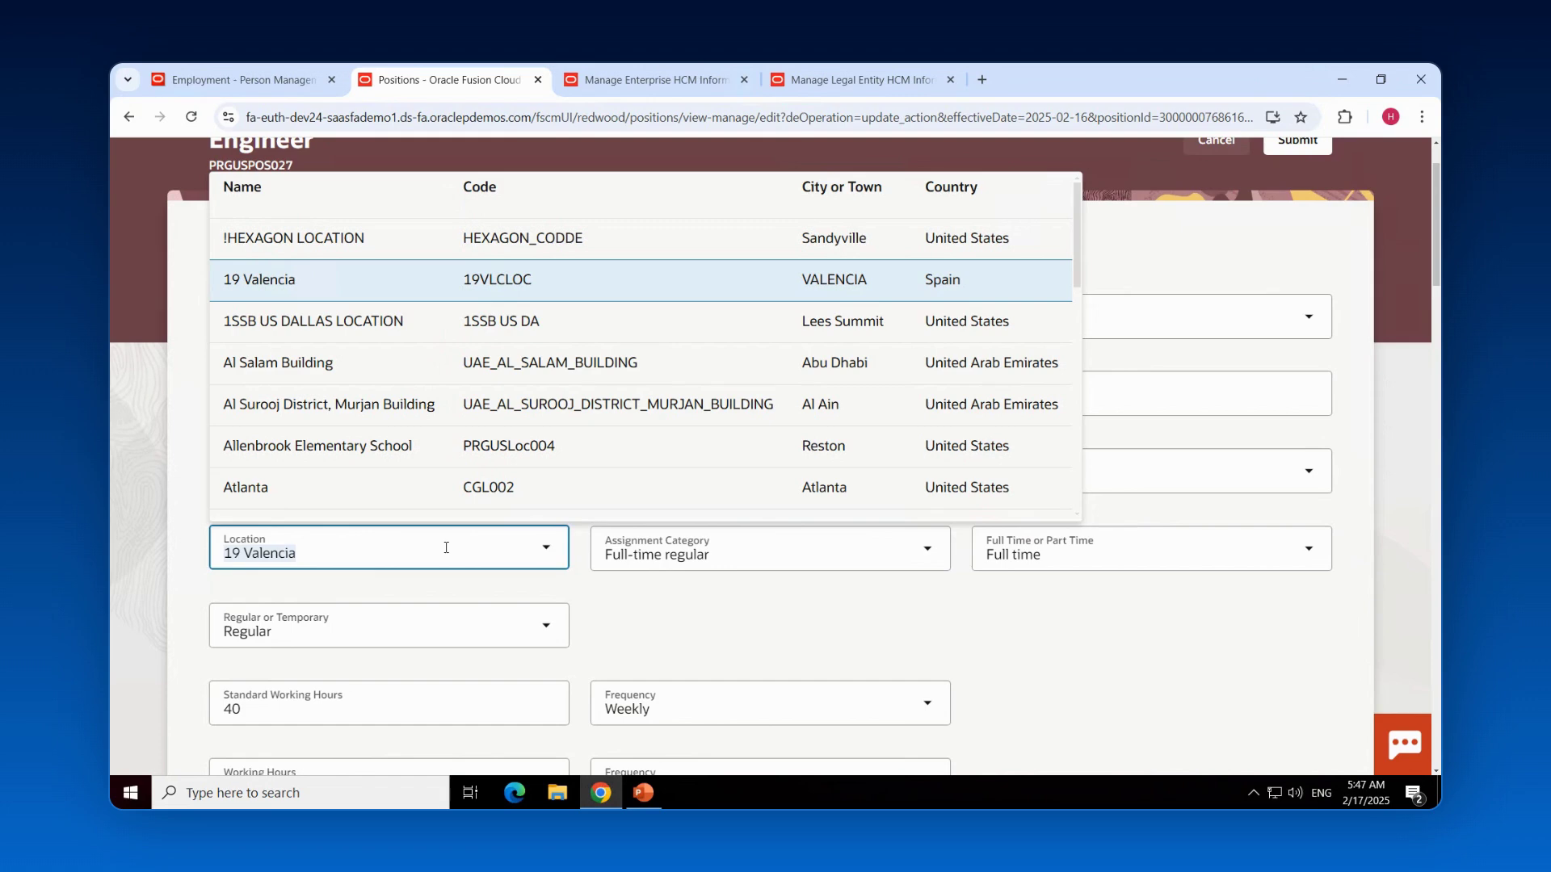
type("res")
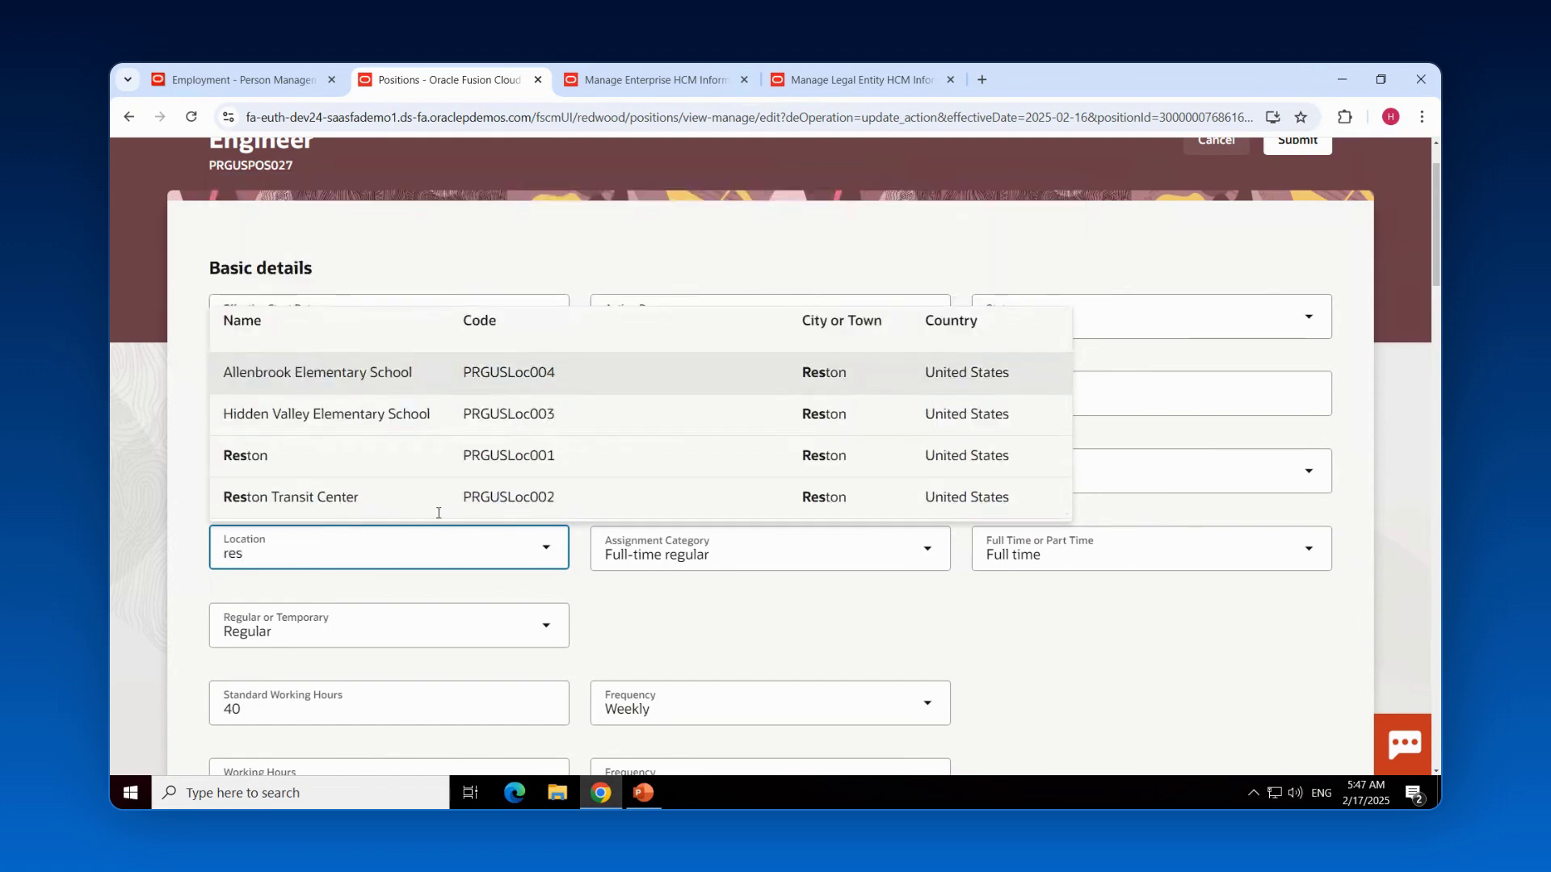
left_click(436, 456)
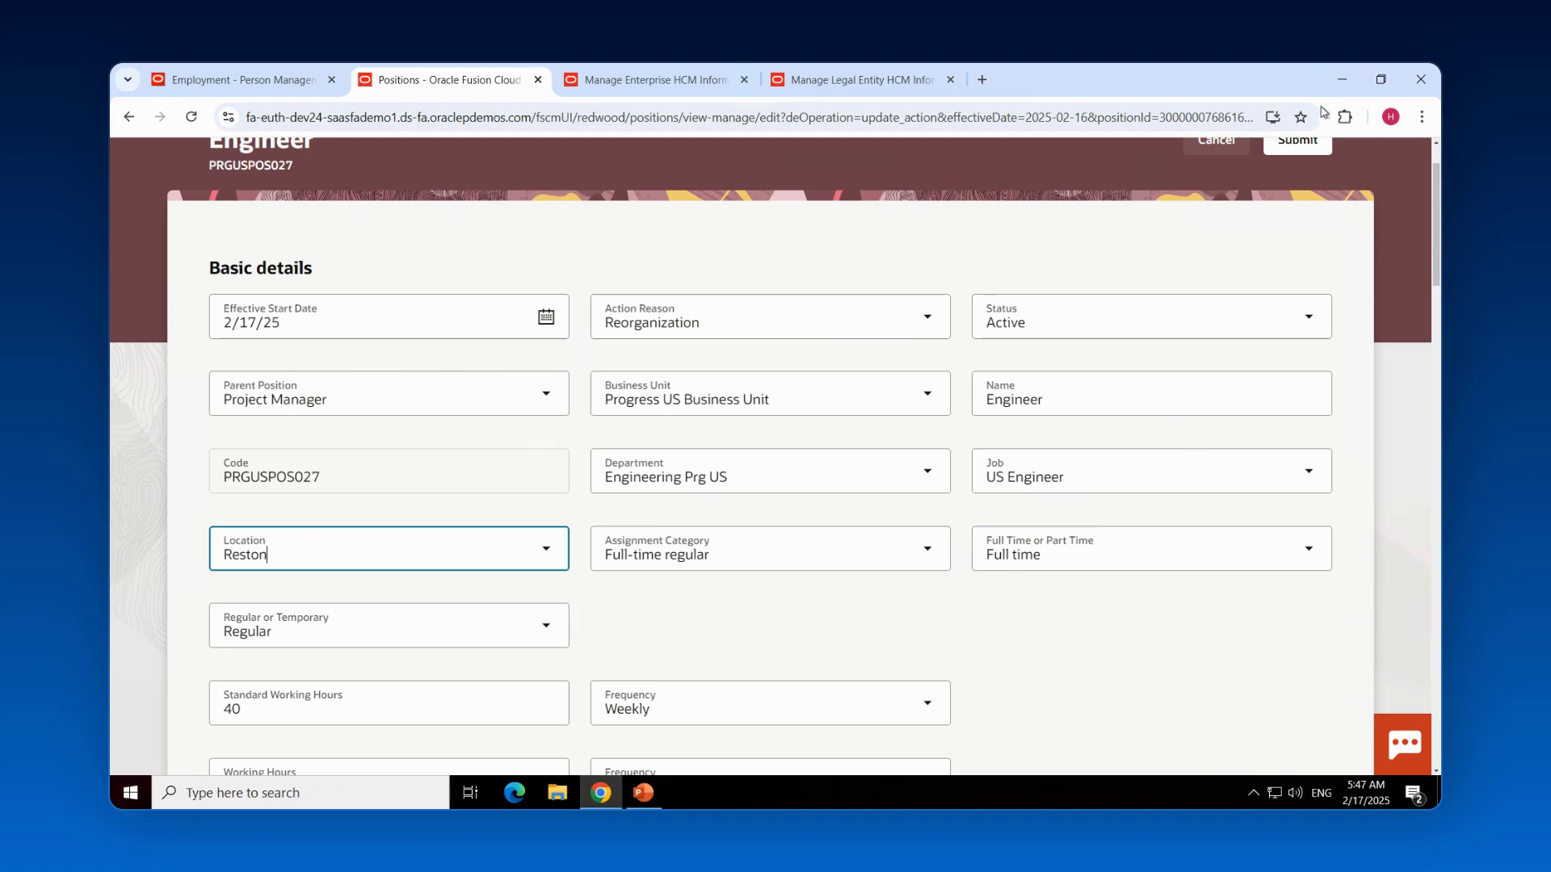
left_click(1288, 152)
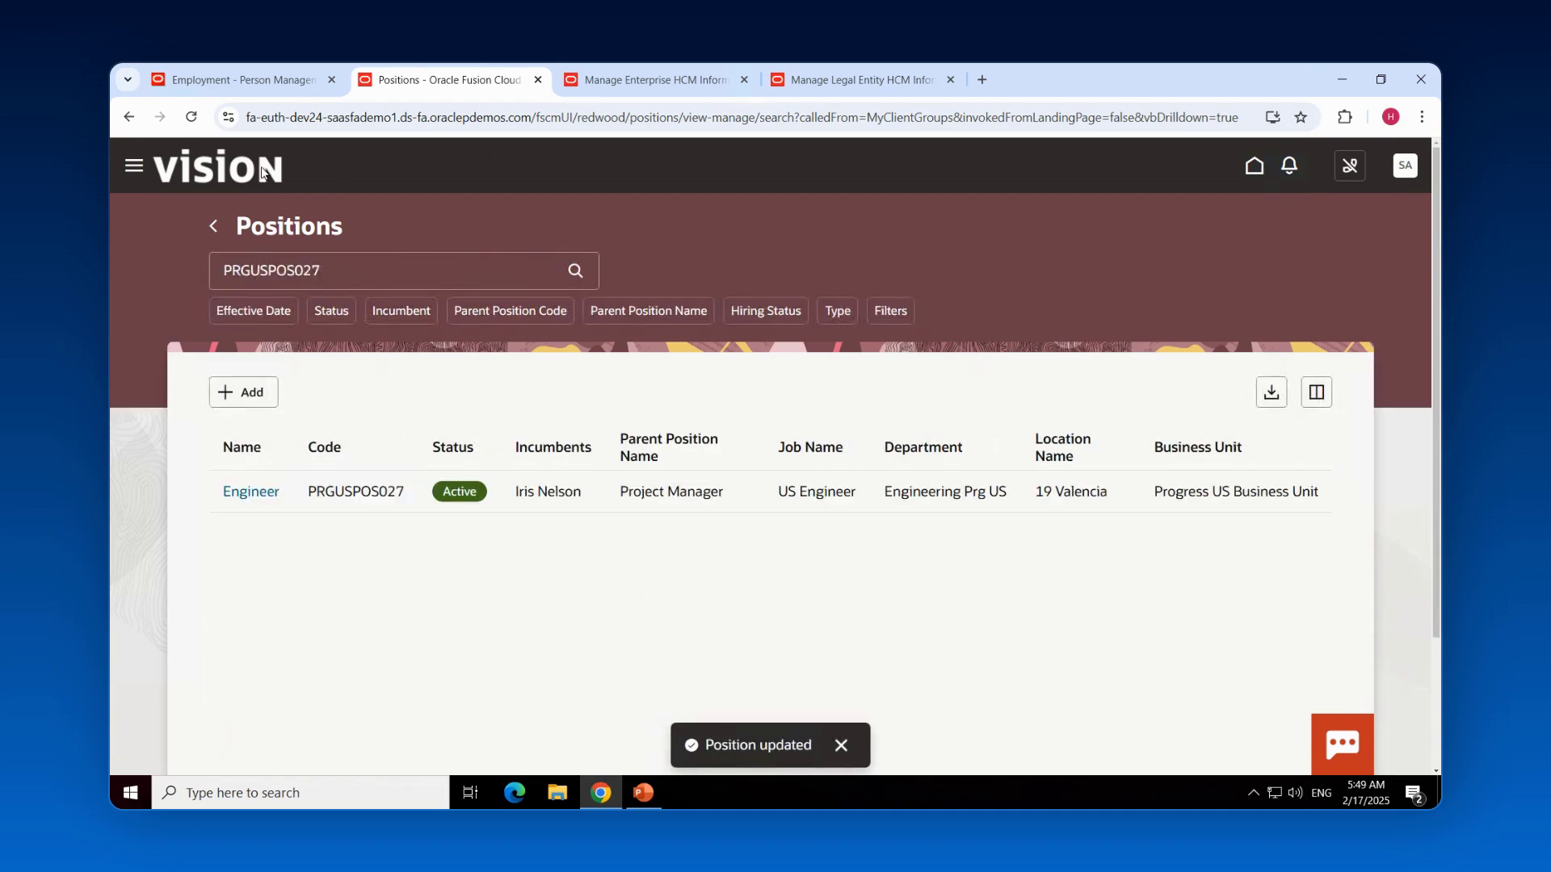
Step: Reopen the employee's employment record to check the assignment's effective date and location, and return to the PowerPoint slides
left_click(251, 83)
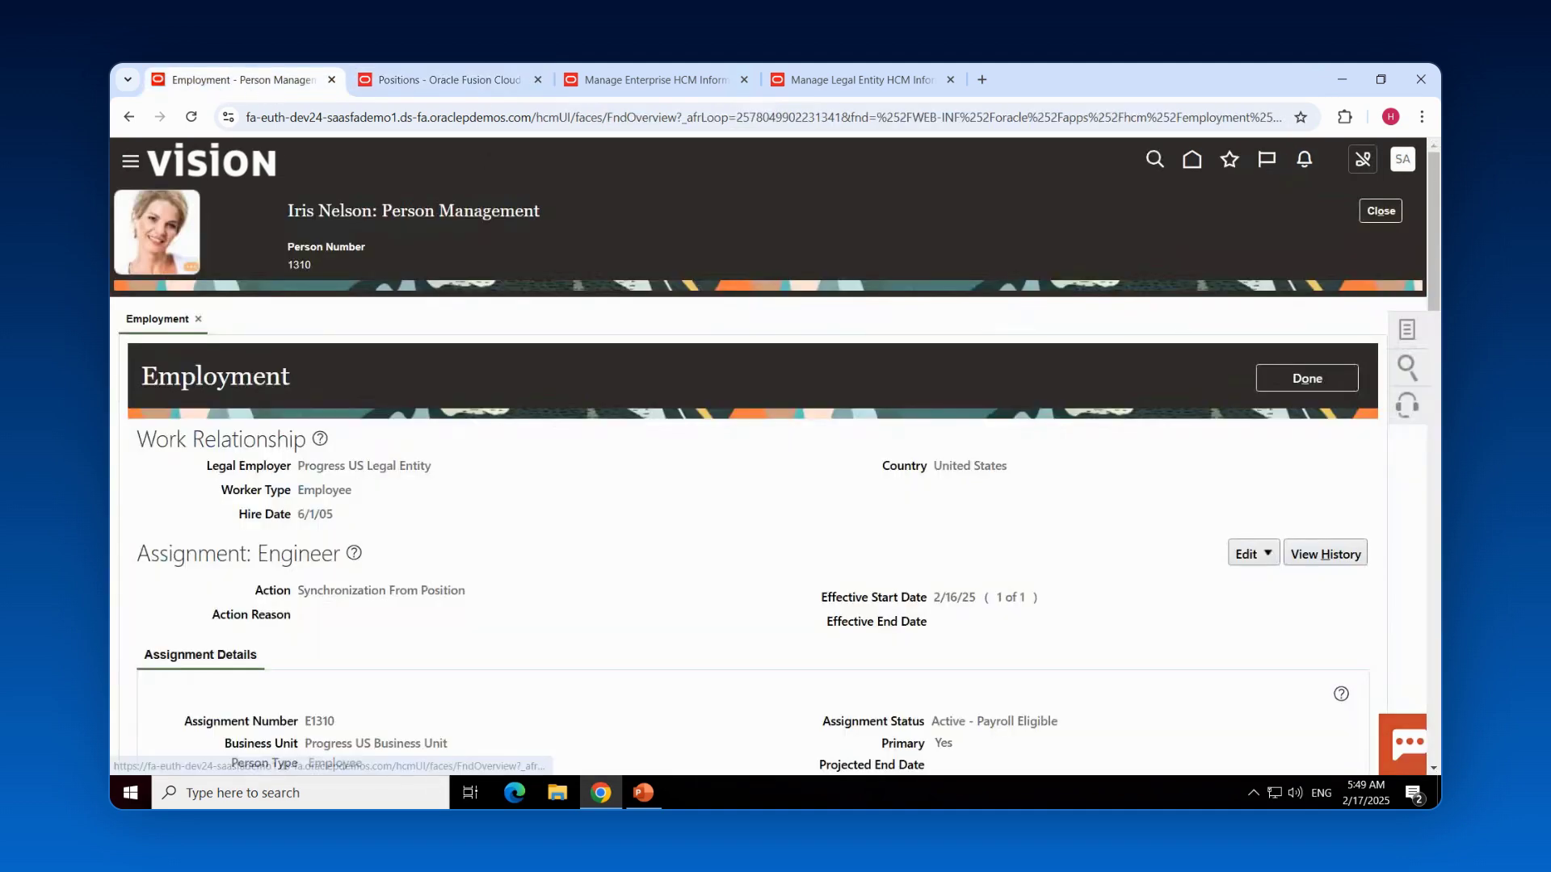
left_click(1380, 212)
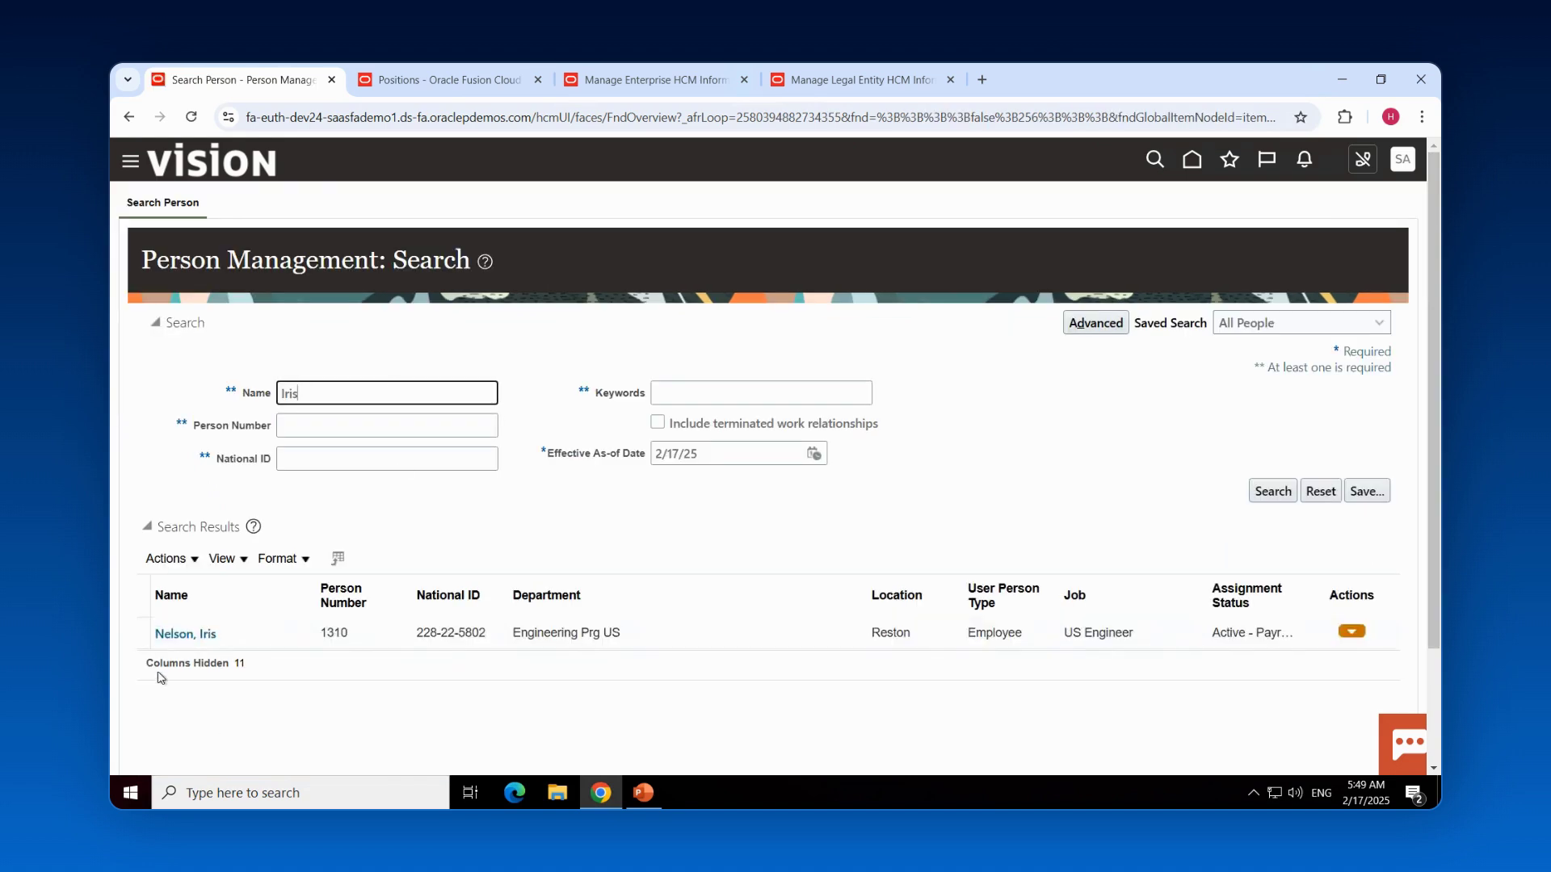
left_click(185, 634)
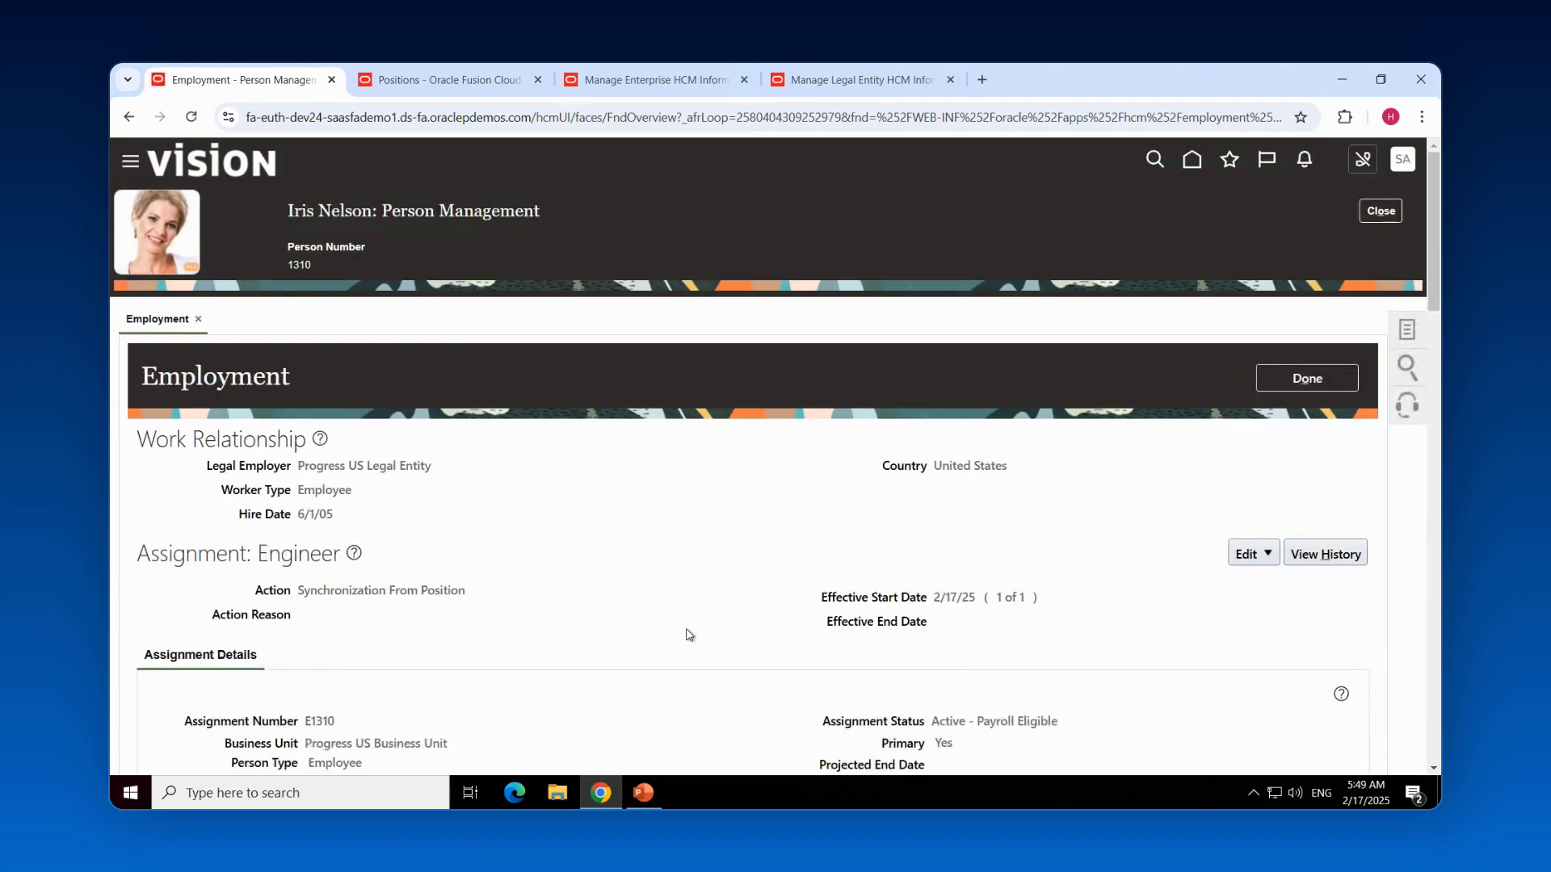
scroll(687, 632, "down", 3)
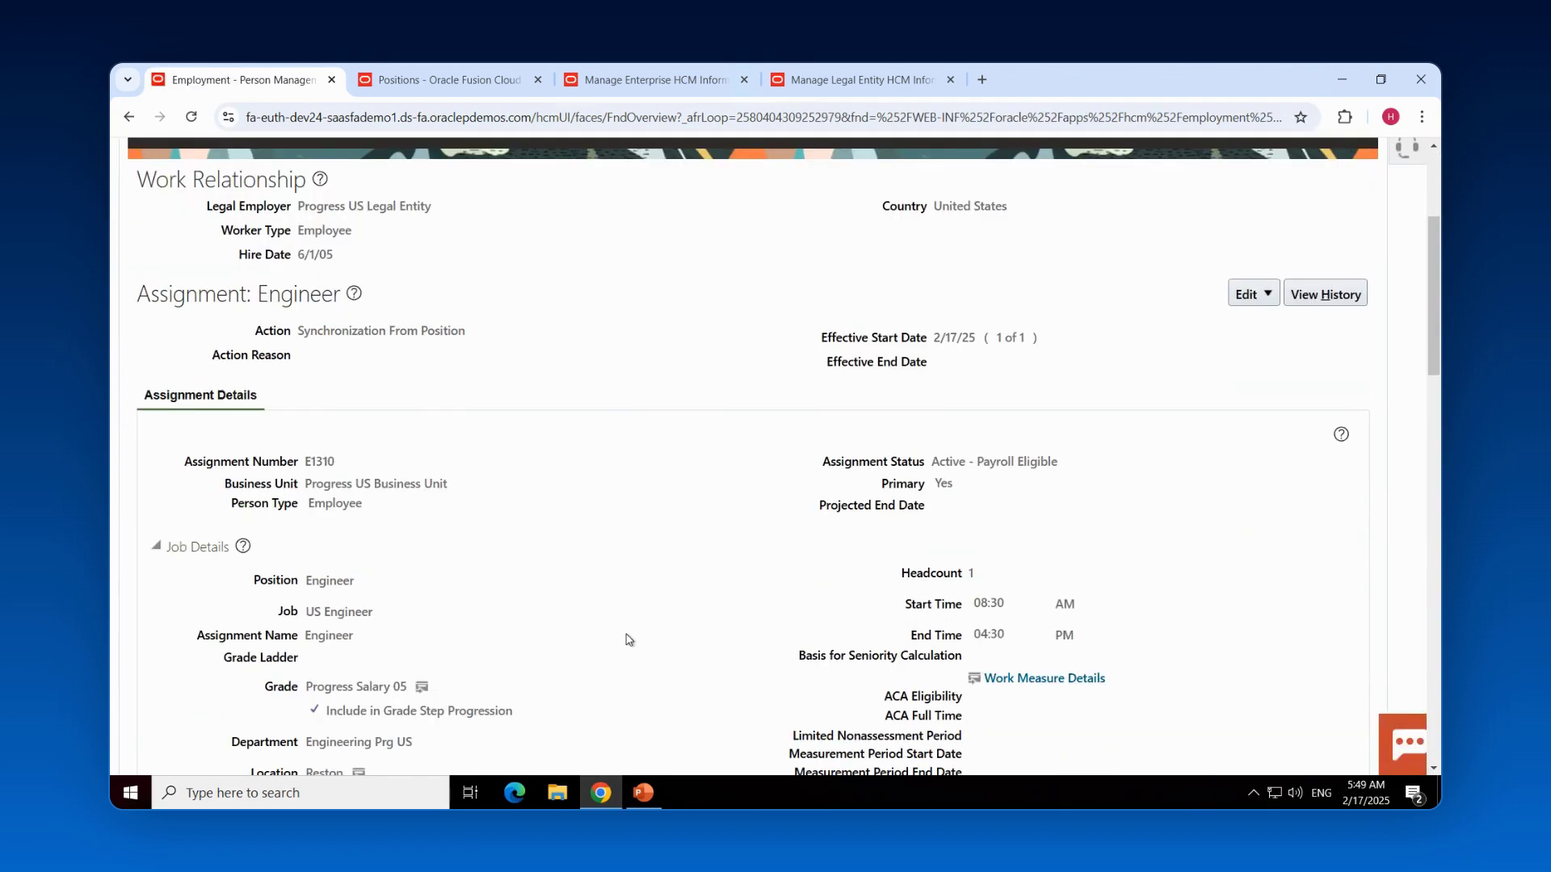
scroll(626, 638, "down", 1)
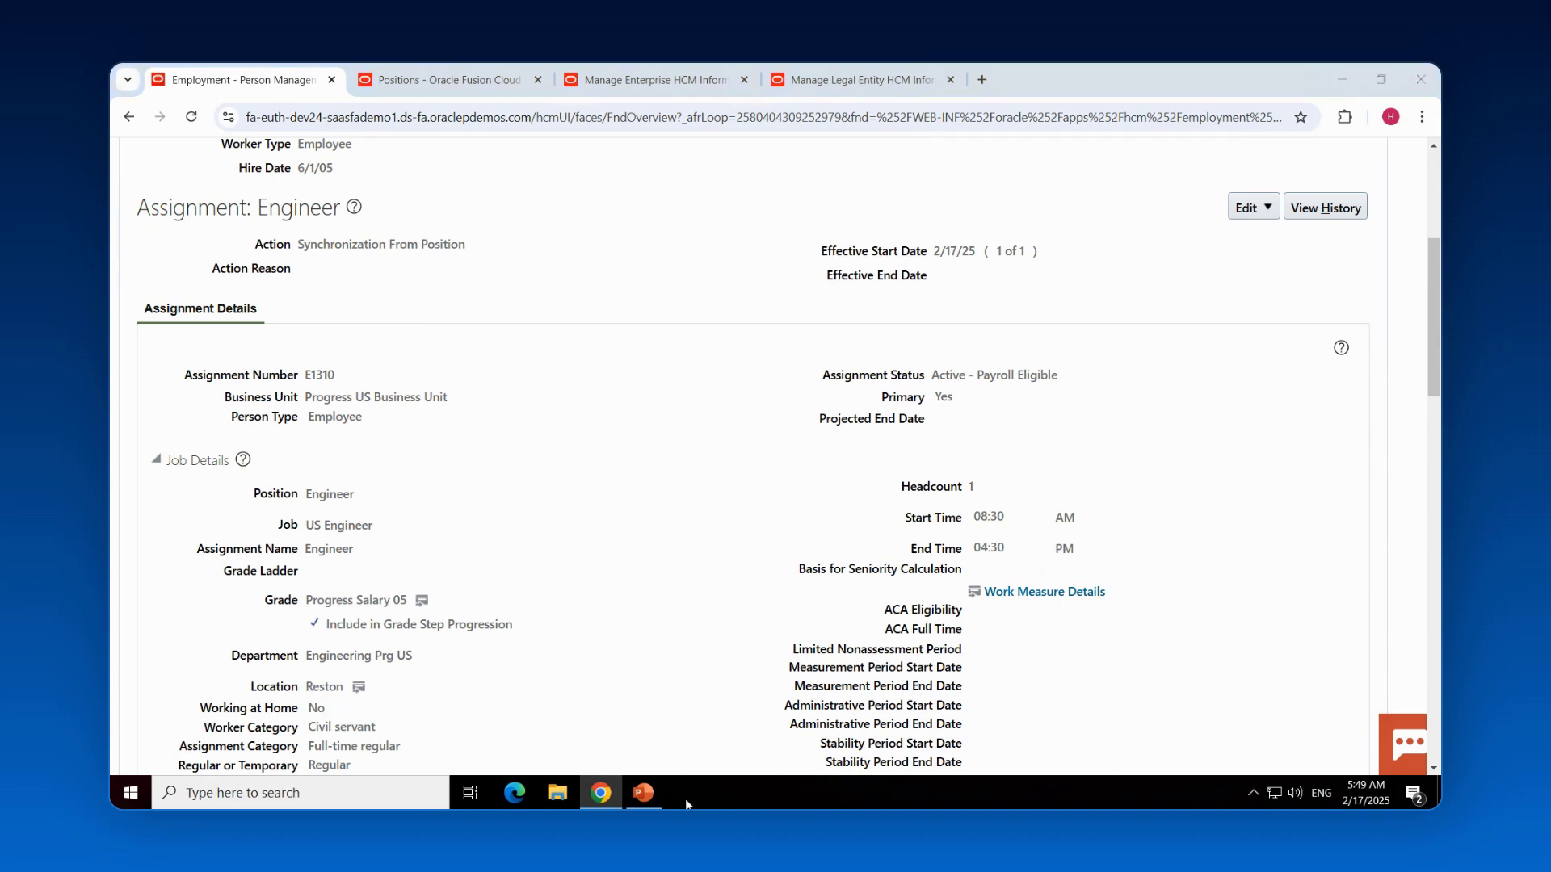
key("alt+Tab")
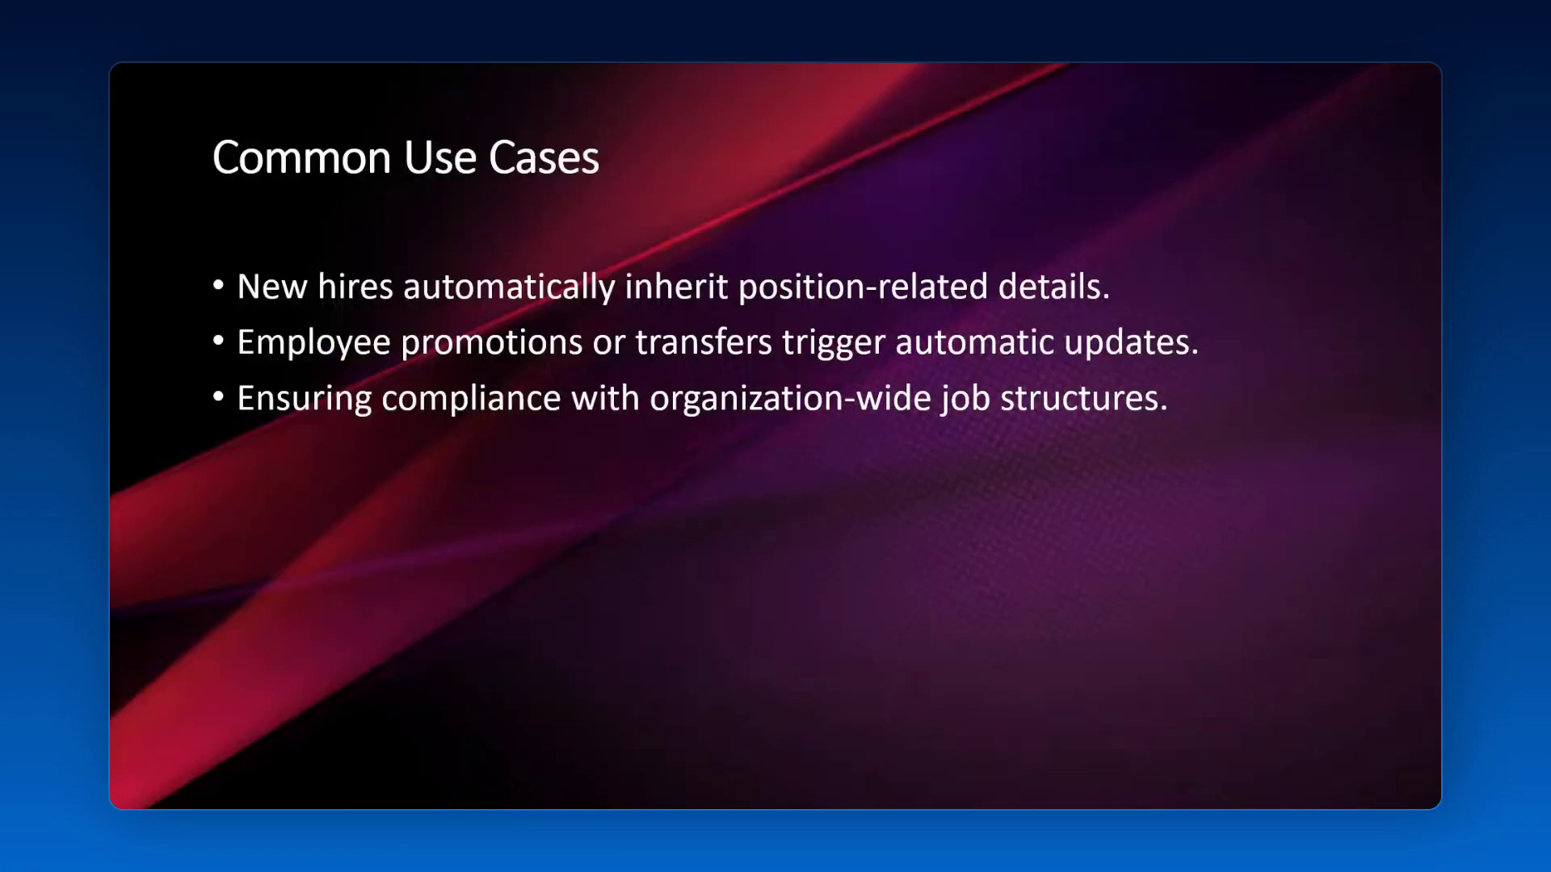